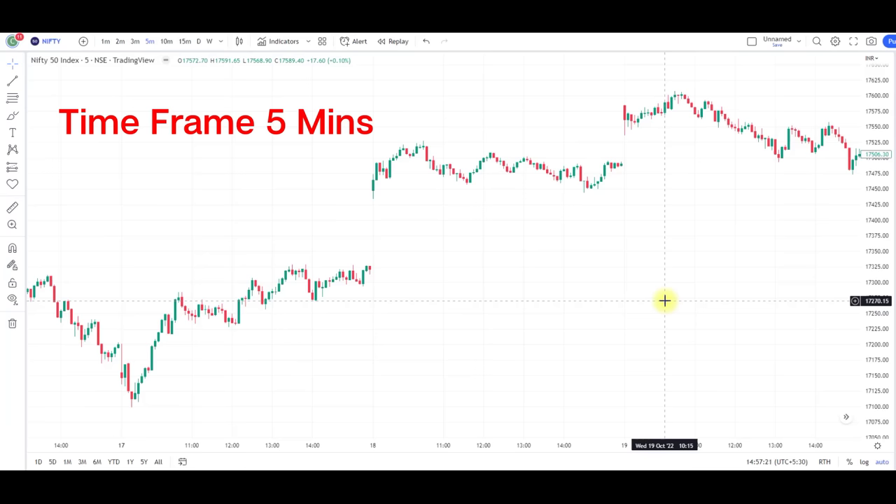
Add three Moving Average Exponential indicators to the Nifty 50 five-minute chart.
{"action": "left_click", "coordinate": [283, 42]}
{"action": "type", "text": "moving a"}
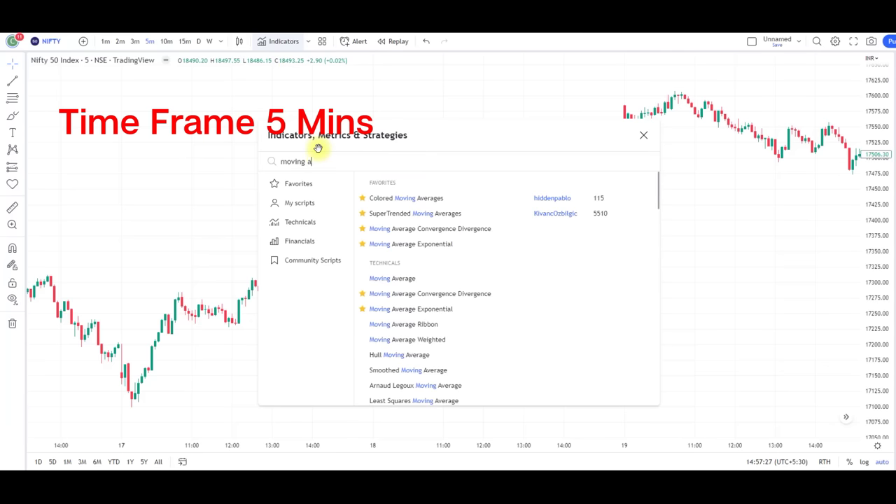
{"action": "type", "text": "verage ex"}
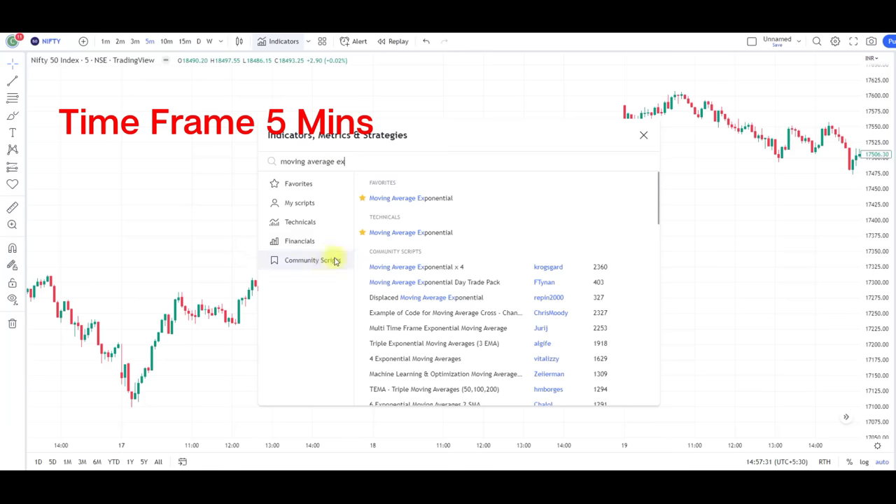
{"action": "left_click", "coordinate": [412, 198]}
{"action": "left_click", "coordinate": [413, 201]}
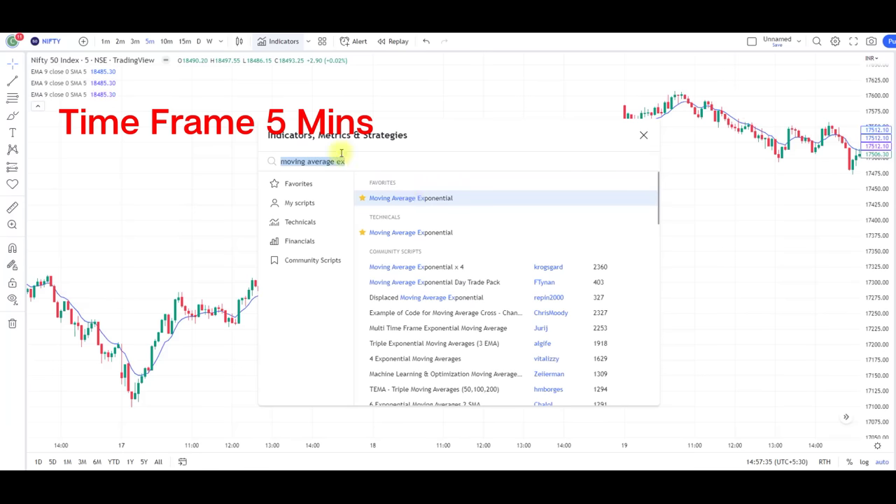
{"action": "left_click", "coordinate": [644, 135]}
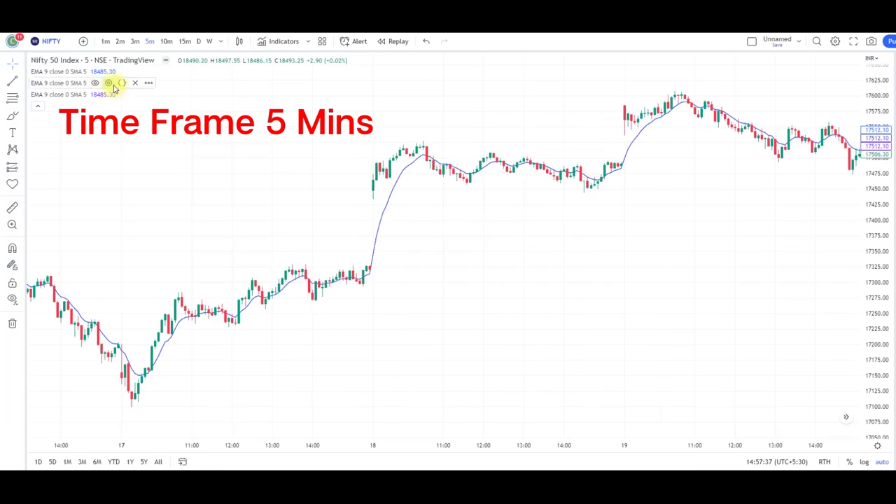
Set the first EMA's length to 5 and style its line red with the second thickness option.
{"action": "left_click", "coordinate": [109, 72]}
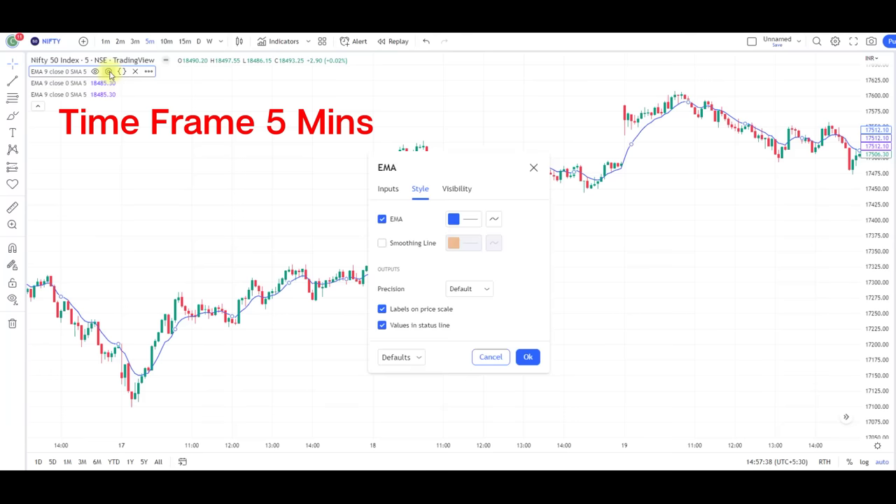
{"action": "left_click", "coordinate": [389, 189]}
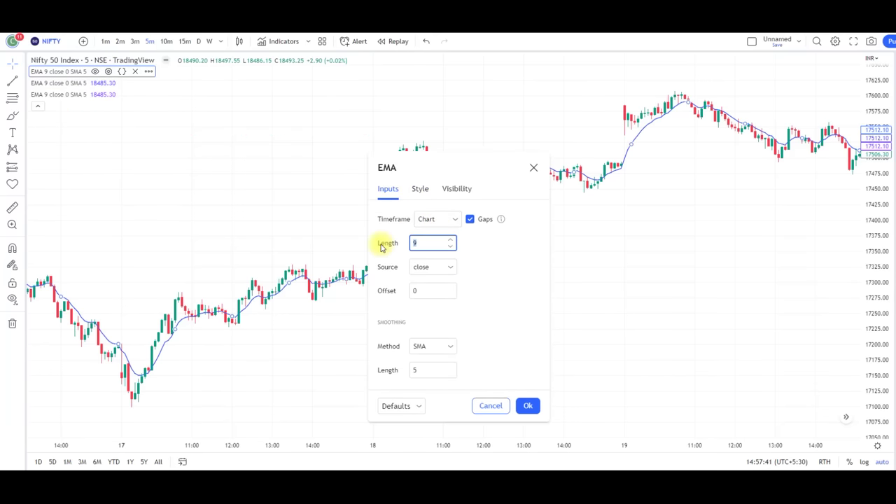
{"action": "type", "text": "5"}
{"action": "left_click", "coordinate": [420, 189]}
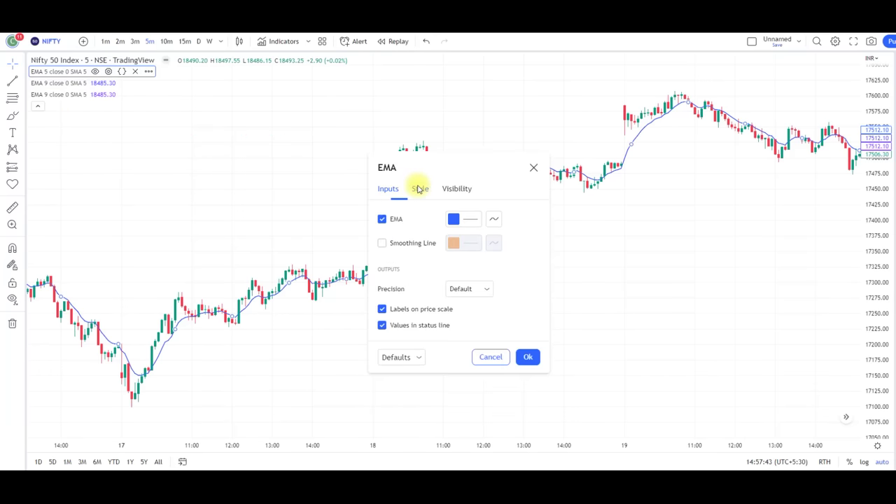
{"action": "left_click", "coordinate": [462, 219]}
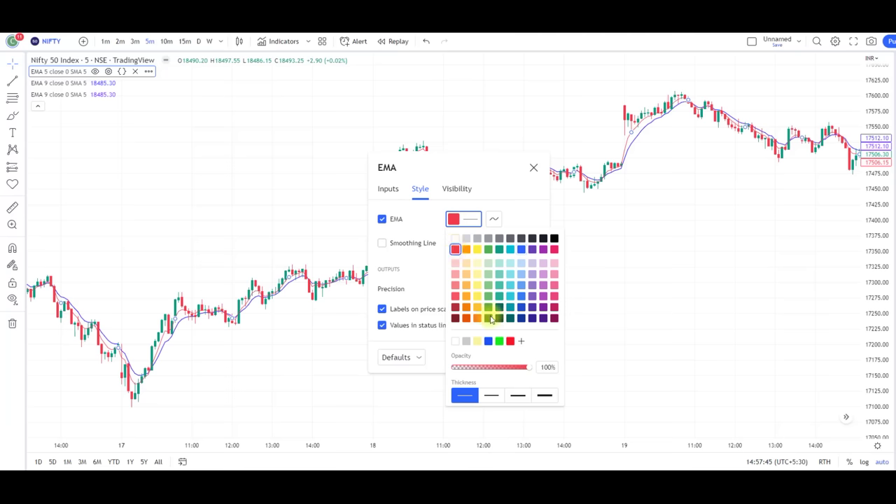
{"action": "left_click", "coordinate": [496, 396]}
{"action": "left_click", "coordinate": [520, 220]}
{"action": "left_click", "coordinate": [526, 356]}
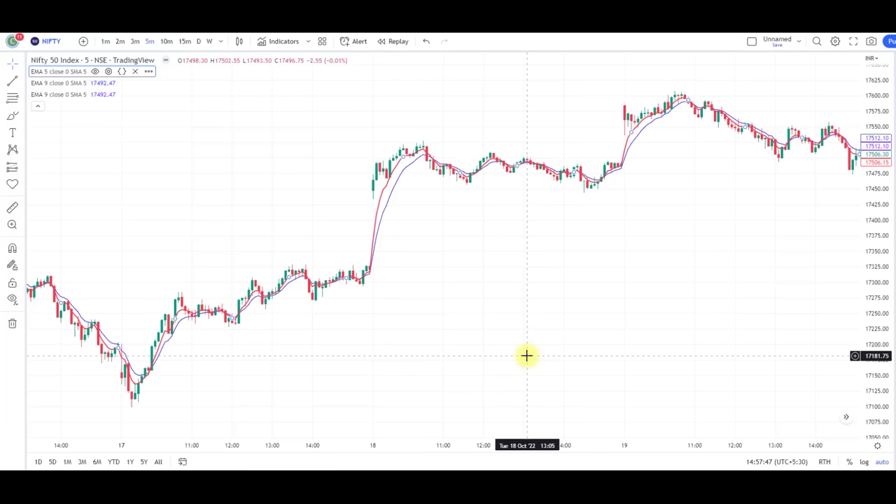
Set the second EMA's length to 20 and style its line green with the second thickness option.
{"action": "left_click", "coordinate": [108, 83]}
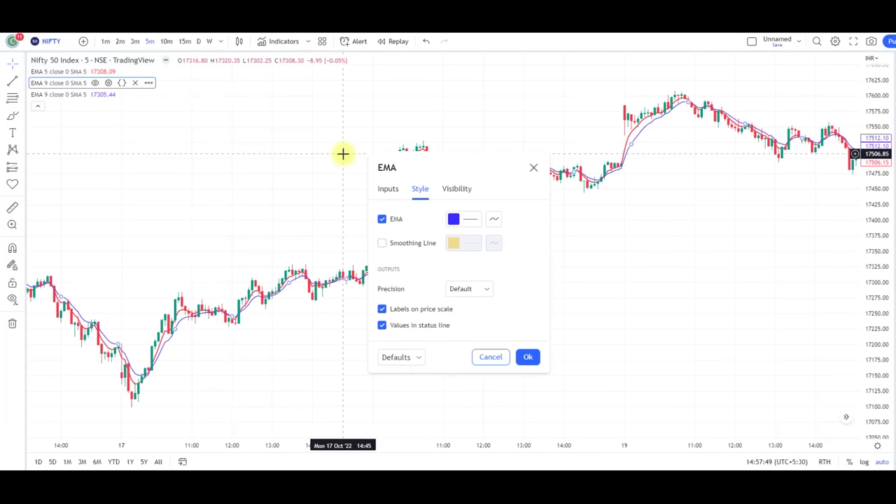
{"action": "left_click", "coordinate": [391, 191]}
{"action": "left_click", "coordinate": [431, 243]}
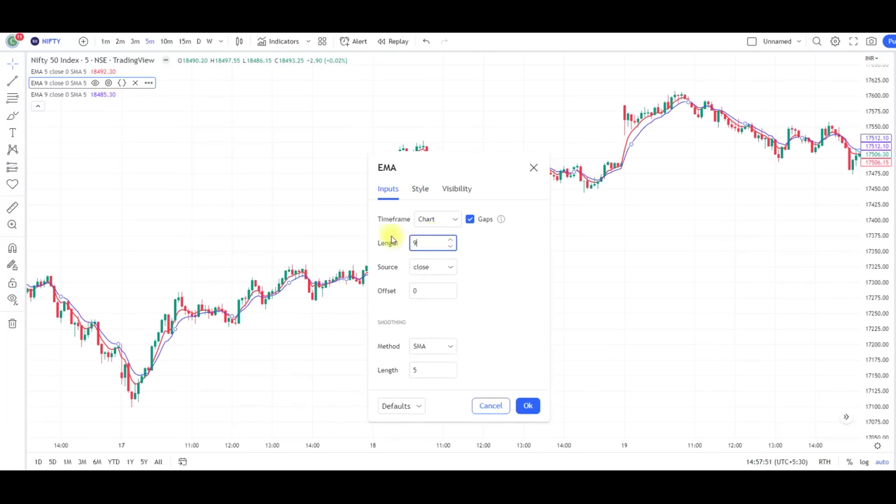
{"action": "type", "text": "2"}
{"action": "double_click", "coordinate": [414, 242]}
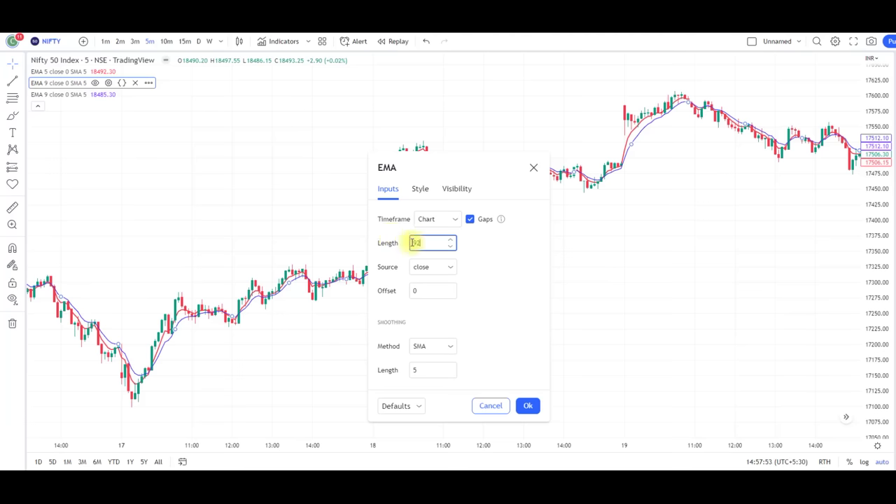
{"action": "type", "text": "20"}
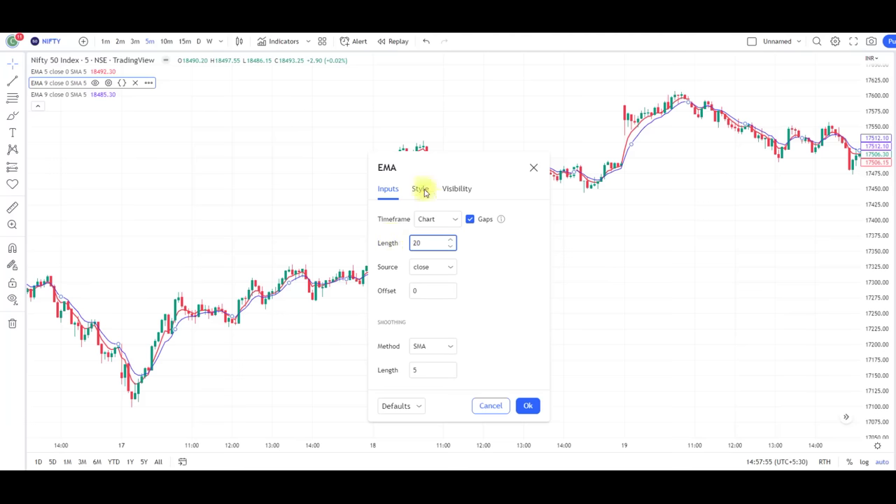
{"action": "left_click", "coordinate": [420, 189]}
{"action": "left_click", "coordinate": [454, 219]}
{"action": "left_click", "coordinate": [489, 250]}
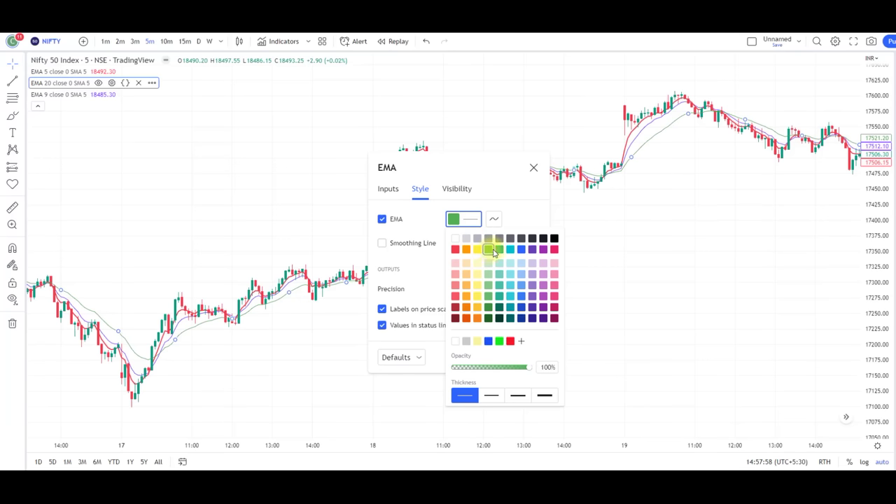
{"action": "left_click", "coordinate": [491, 396]}
{"action": "left_click", "coordinate": [509, 190]}
{"action": "left_click", "coordinate": [528, 357]}
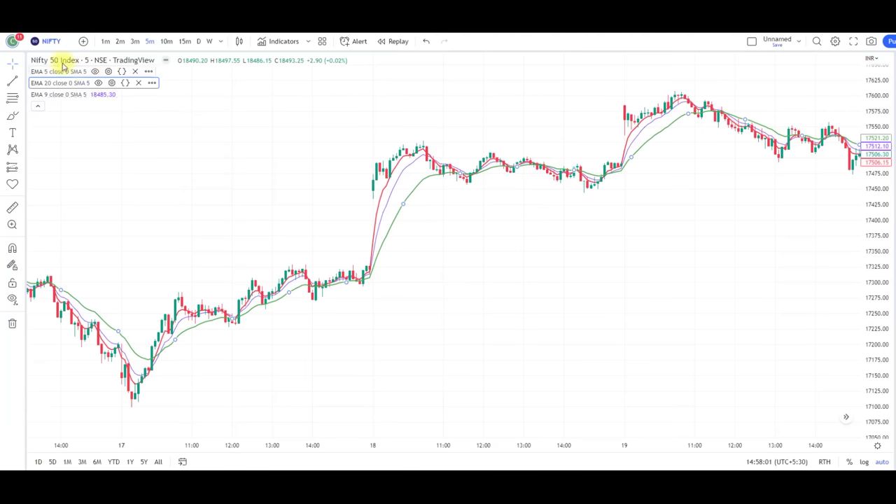
Set the third EMA's length to 200 and style its line black with the second thickness option.
{"action": "left_click", "coordinate": [108, 94]}
{"action": "left_click", "coordinate": [388, 188]}
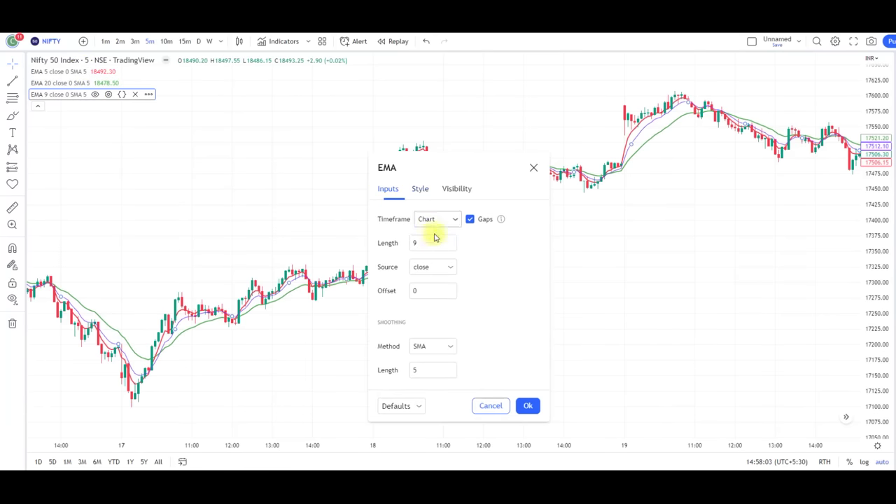
{"action": "left_click", "coordinate": [433, 243]}
{"action": "type", "text": "200"}
{"action": "left_click", "coordinate": [420, 188]}
{"action": "left_click", "coordinate": [455, 218]}
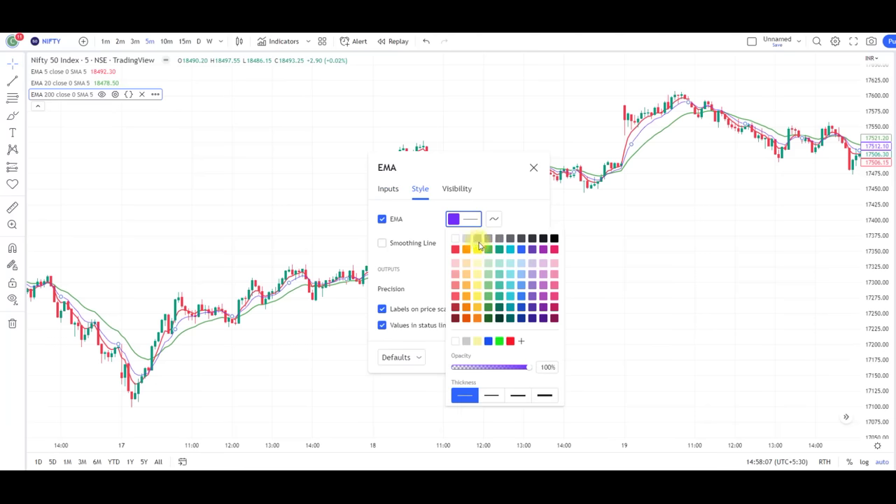
{"action": "left_click", "coordinate": [494, 396]}
{"action": "left_click", "coordinate": [526, 212]}
{"action": "left_click", "coordinate": [528, 357]}
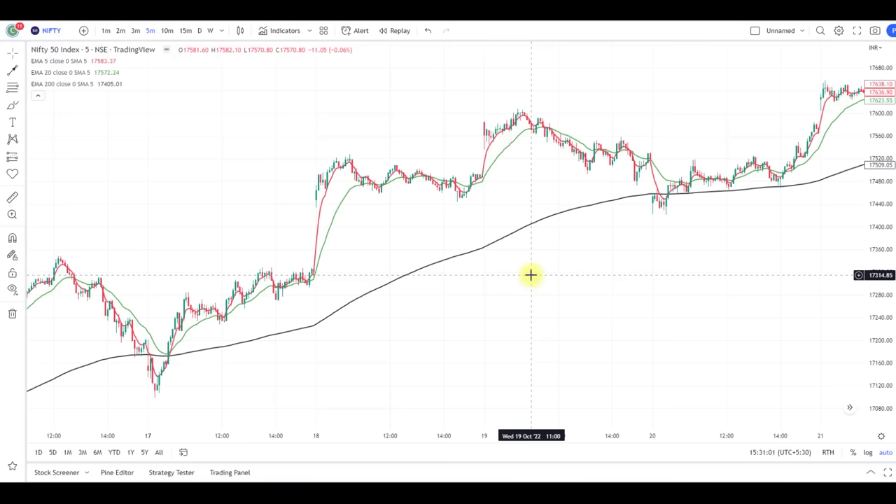
Circle the bullish EMA crossover on 17 October freehand with the Brush.
{"action": "left_click", "coordinate": [25, 107]}
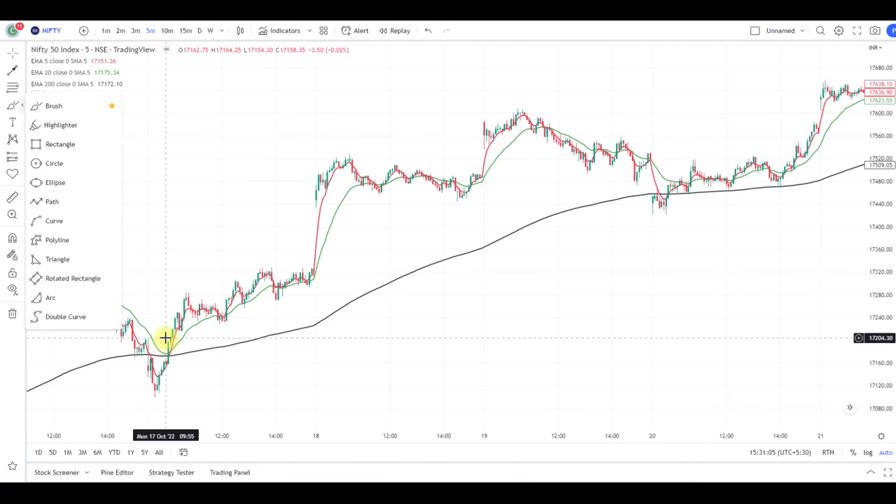
{"action": "left_click", "coordinate": [50, 110]}
{"action": "mouse_move", "coordinate": [172, 330]}
{"action": "left_mouse_down"}
{"action": "mouse_move", "coordinate": [144, 344]}
{"action": "mouse_move", "coordinate": [231, 342]}
{"action": "mouse_move", "coordinate": [164, 326]}
{"action": "left_mouse_up"}
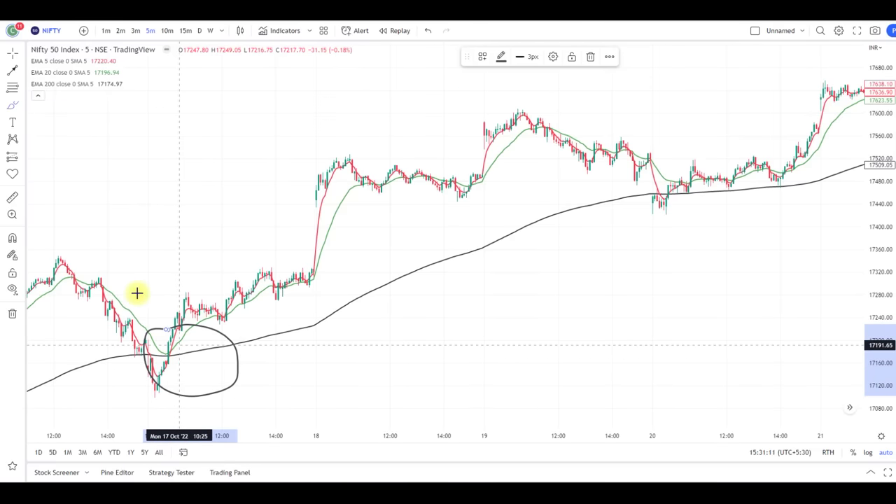
Draw a short upward arrow from about 17097 to 17149 beneath the circled 17 October crossover.
{"action": "left_click", "coordinate": [21, 74]}
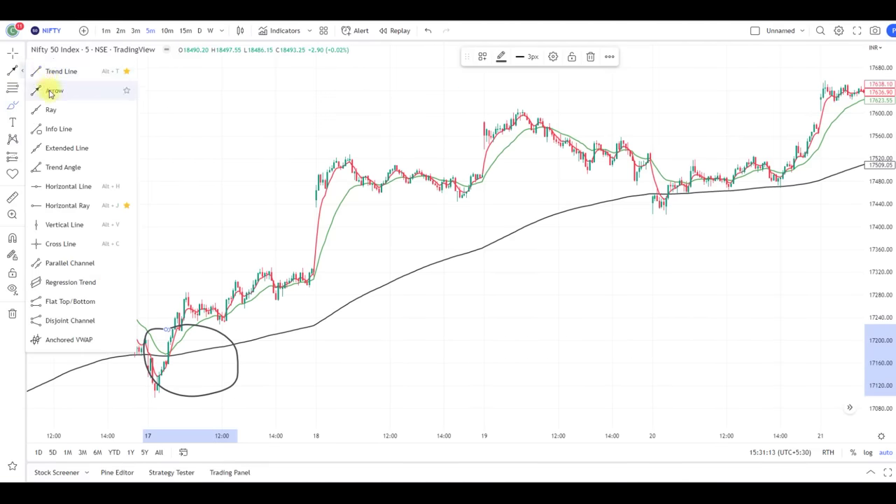
{"action": "left_click", "coordinate": [54, 90]}
{"action": "left_click", "coordinate": [170, 397]}
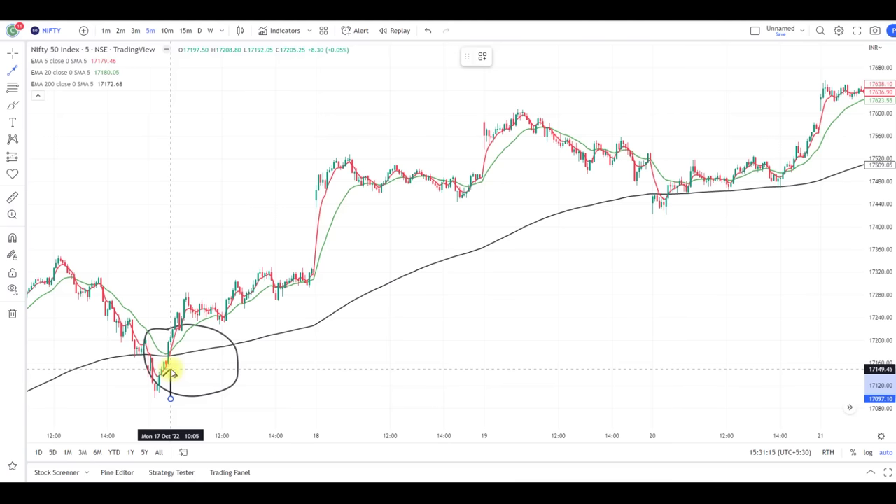
{"action": "left_click", "coordinate": [170, 370]}
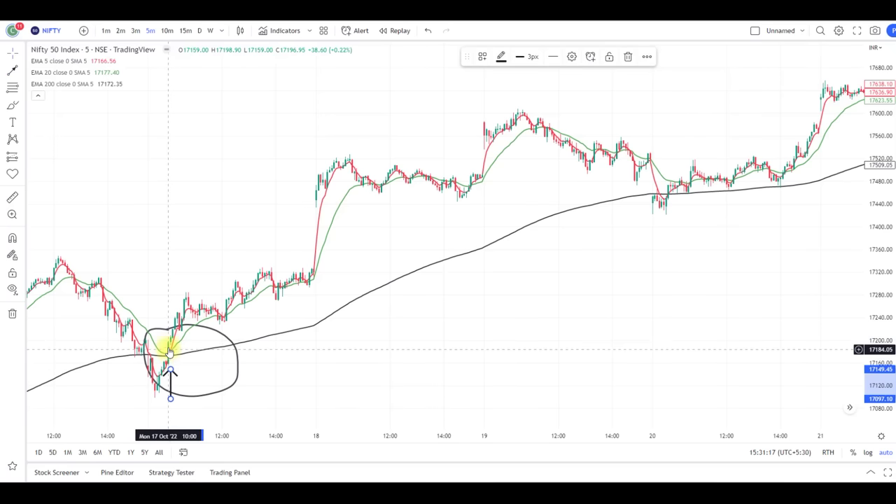
Draw a long rising arrow above the candles alongside the 17 October rally to show the uptrend.
{"action": "left_click", "coordinate": [23, 70]}
{"action": "left_click", "coordinate": [50, 70]}
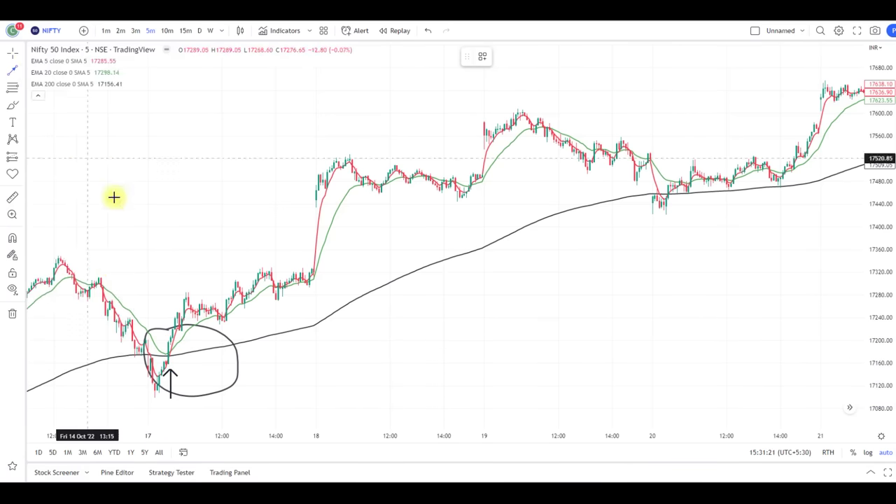
{"action": "left_click", "coordinate": [121, 284]}
{"action": "left_click", "coordinate": [271, 204]}
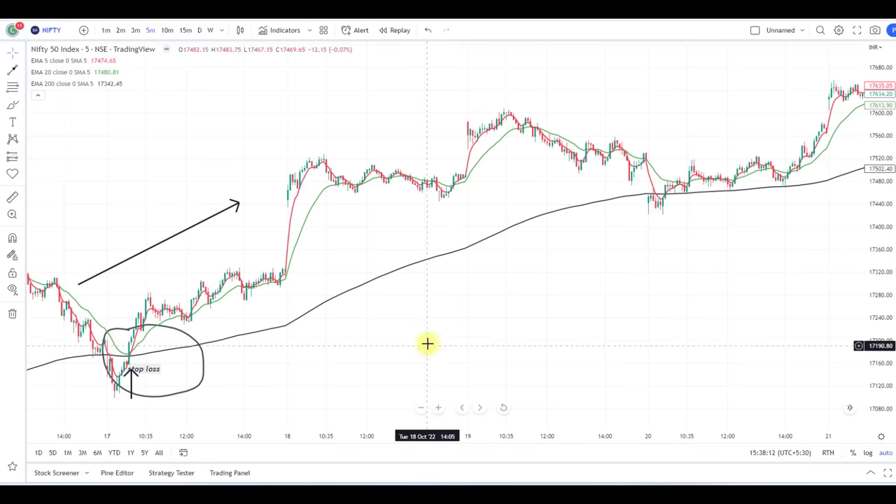
Examine how price moves relative to the three EMAs from the 17 October crossover through early November.
{"action": "left_click_drag", "start_coordinate": [486, 257], "coordinate": [384, 303]}
{"action": "scroll", "coordinate": [384, 304], "scroll_direction": "down", "scroll_amount": 3}
{"action": "scroll", "coordinate": [380, 302], "scroll_direction": "right", "scroll_amount": 5}
{"action": "scroll", "coordinate": [621, 281], "scroll_direction": "right", "scroll_amount": 10}
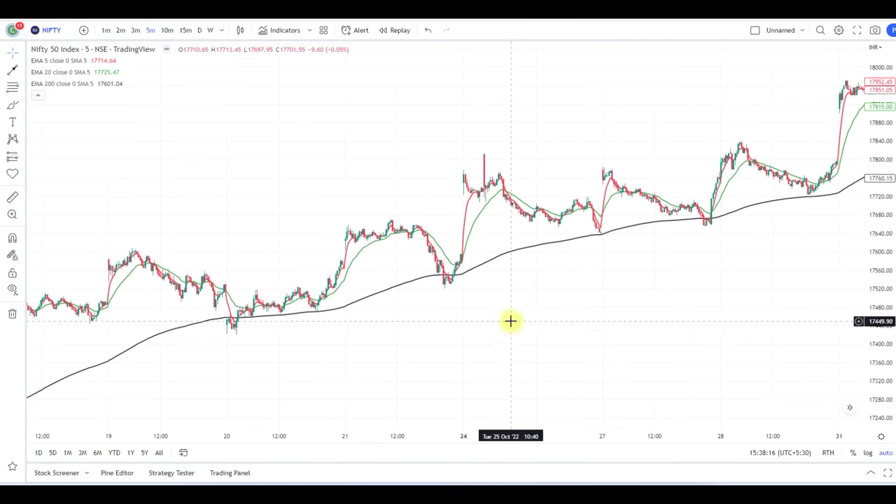
{"action": "left_click_drag", "start_coordinate": [528, 314], "coordinate": [458, 322]}
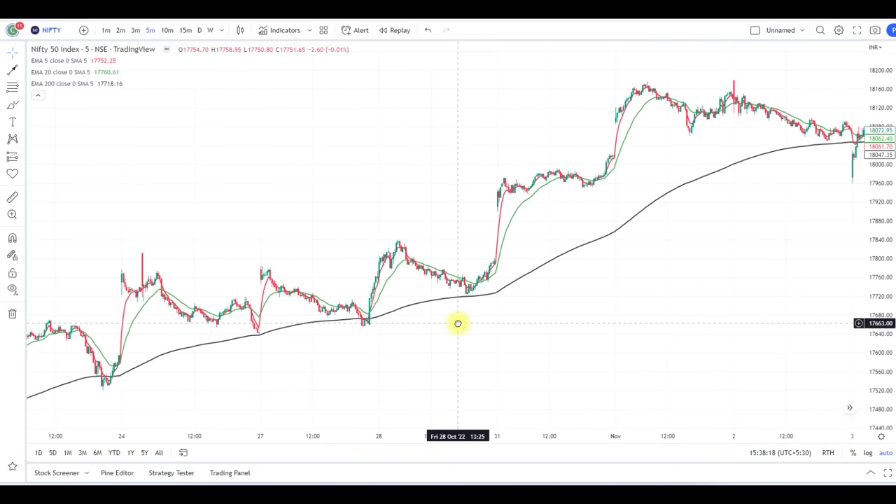
{"action": "left_click_drag", "start_coordinate": [542, 325], "coordinate": [391, 360]}
{"action": "scroll", "coordinate": [390, 359], "scroll_direction": "left", "scroll_amount": 17}
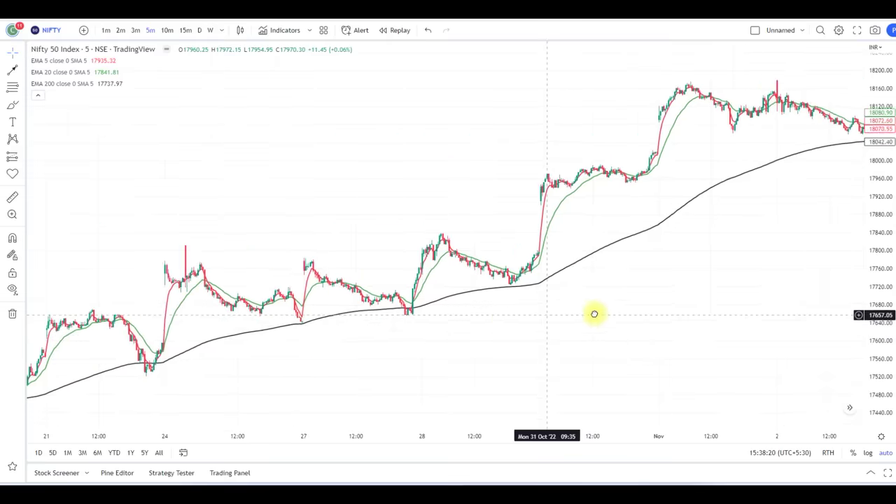
{"action": "scroll", "coordinate": [425, 345], "scroll_direction": "up", "scroll_amount": 5}
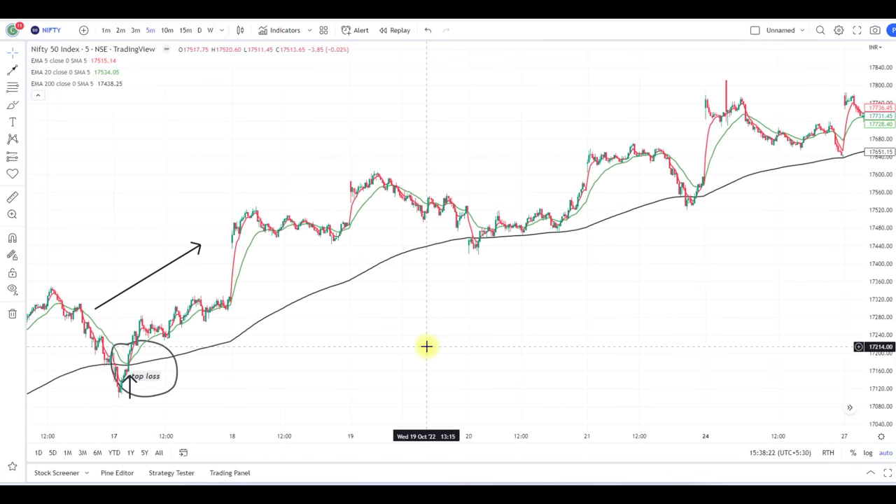
{"action": "left_click_drag", "start_coordinate": [385, 346], "coordinate": [491, 342]}
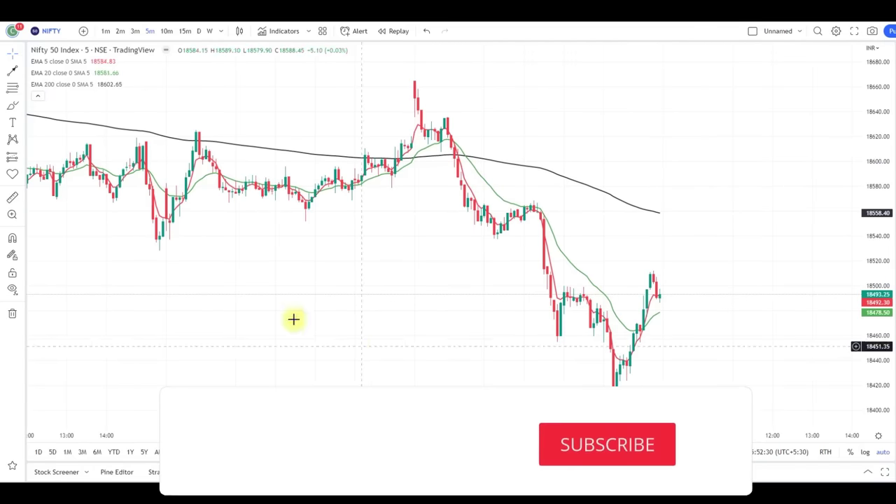
Circle the bearish EMA crossover on 9 December freehand with the Brush.
{"action": "left_click", "coordinate": [21, 106]}
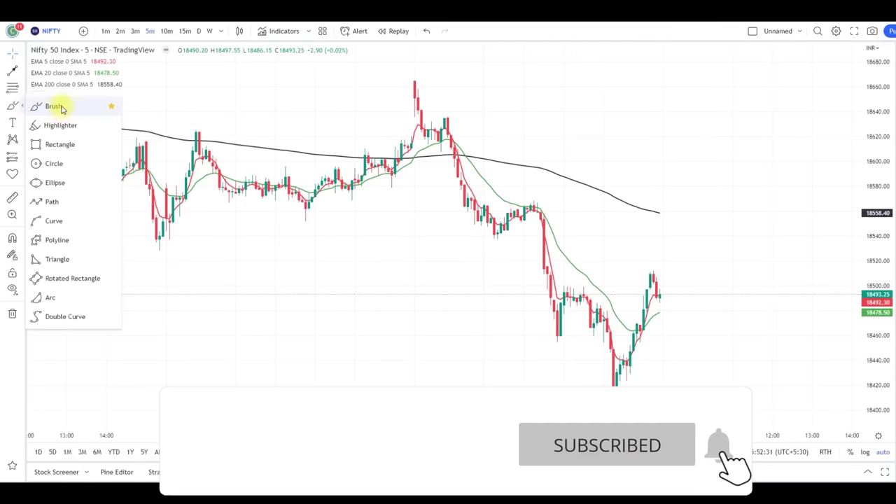
{"action": "left_click", "coordinate": [55, 107]}
{"action": "mouse_move", "coordinate": [464, 141]}
{"action": "left_mouse_down"}
{"action": "mouse_move", "coordinate": [444, 188]}
{"action": "mouse_move", "coordinate": [495, 150]}
{"action": "mouse_move", "coordinate": [458, 141]}
{"action": "left_mouse_up"}
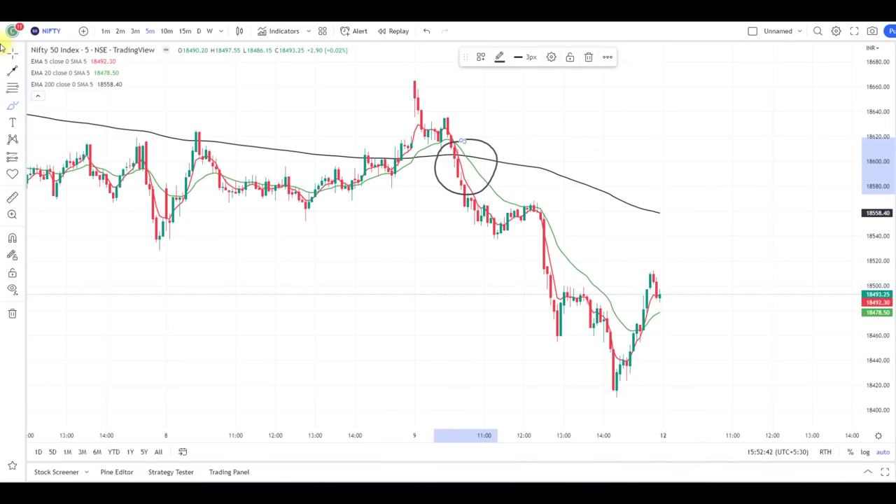
Draw a falling arrow below the 9 December decline, from about 18580 down to about 18407.
{"action": "left_click", "coordinate": [21, 71]}
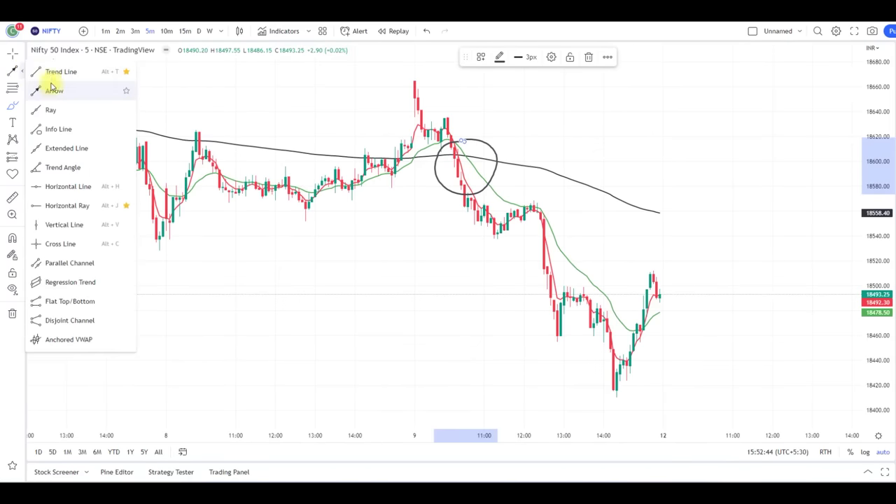
{"action": "left_click", "coordinate": [56, 72]}
{"action": "left_click", "coordinate": [404, 187]}
{"action": "left_click", "coordinate": [610, 403]}
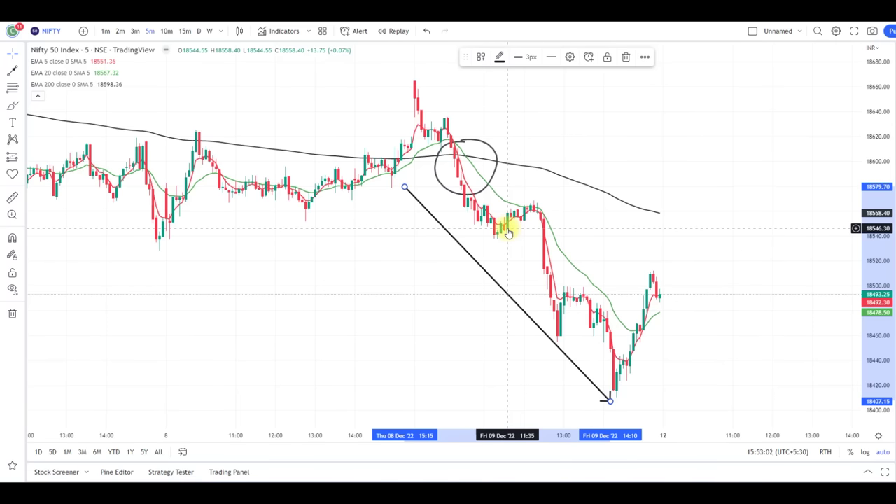
Add a text label reading "stop loss" and place it just above the circled 9 December bearish crossover.
{"action": "left_click", "coordinate": [21, 124]}
{"action": "left_click", "coordinate": [51, 125]}
{"action": "left_click", "coordinate": [434, 224]}
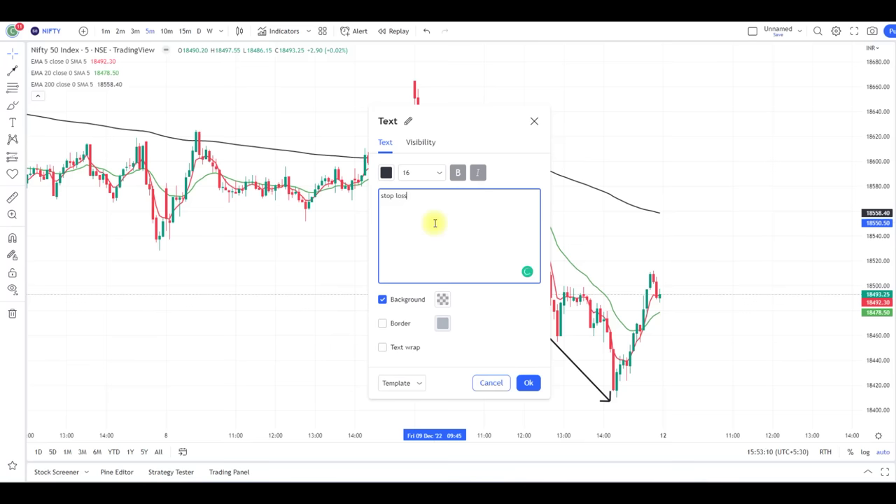
{"action": "left_click", "coordinate": [528, 383]}
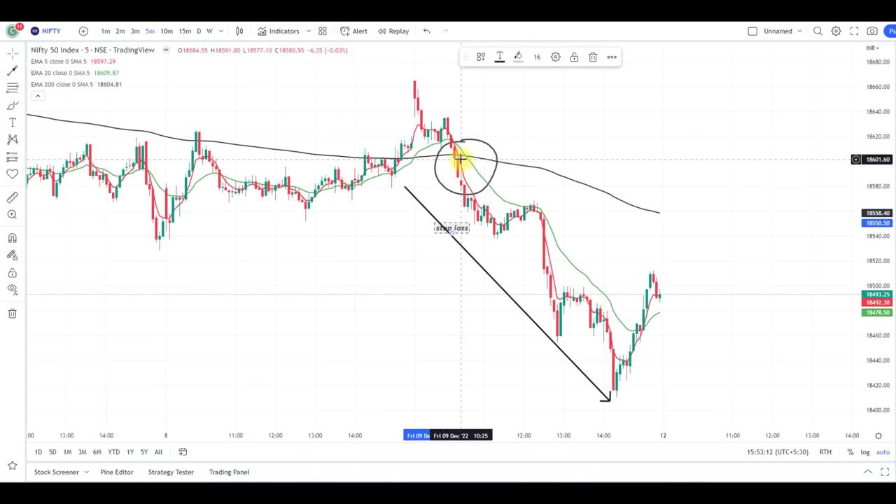
{"action": "left_click_drag", "start_coordinate": [456, 231], "coordinate": [479, 142]}
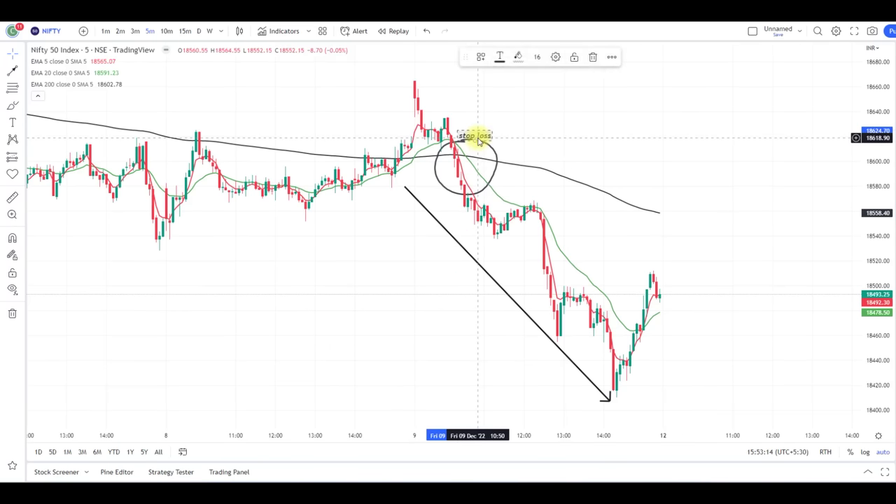
Set the font size of the "stop loss" label to 24.
{"action": "double_click", "coordinate": [478, 142]}
{"action": "left_click", "coordinate": [437, 173]}
{"action": "left_click", "coordinate": [416, 280]}
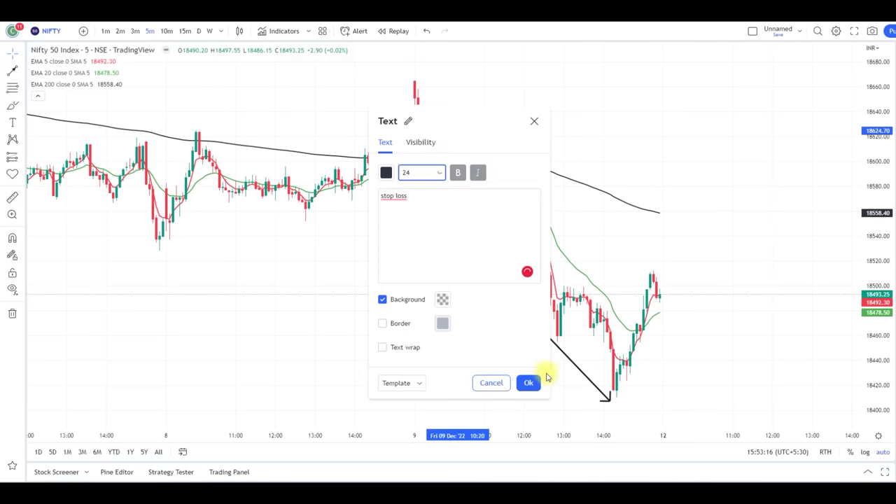
{"action": "left_click", "coordinate": [531, 382]}
{"action": "left_click", "coordinate": [482, 139]}
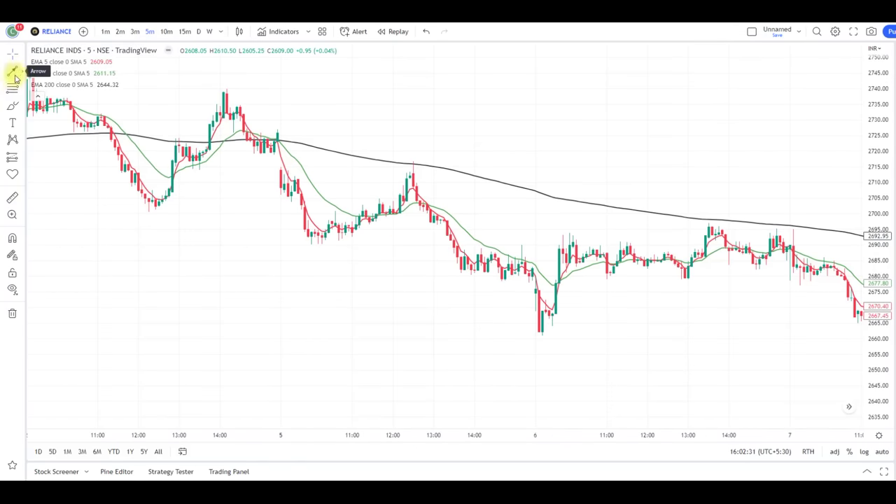
Circle the bearish EMA crossover around the 5 December open on the Reliance chart freehand with the Brush.
{"action": "left_click", "coordinate": [21, 109]}
{"action": "left_click", "coordinate": [39, 106]}
{"action": "mouse_move", "coordinate": [319, 136]}
{"action": "left_mouse_down"}
{"action": "mouse_move", "coordinate": [246, 126]}
{"action": "mouse_move", "coordinate": [352, 154]}
{"action": "mouse_move", "coordinate": [313, 130]}
{"action": "left_mouse_up"}
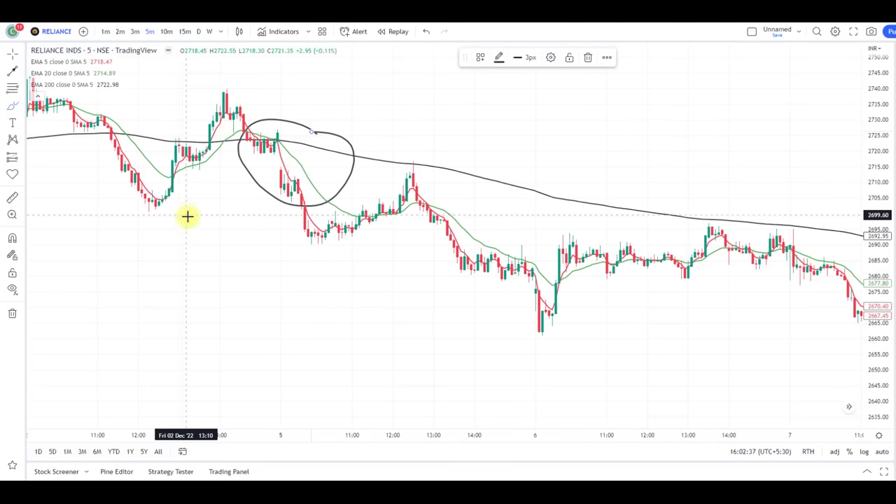
Draw a long falling arrow below the Reliance decline, from about 2707 on 2 December down to about 2639 on 6 December.
{"action": "left_click", "coordinate": [23, 75]}
{"action": "left_click", "coordinate": [54, 90]}
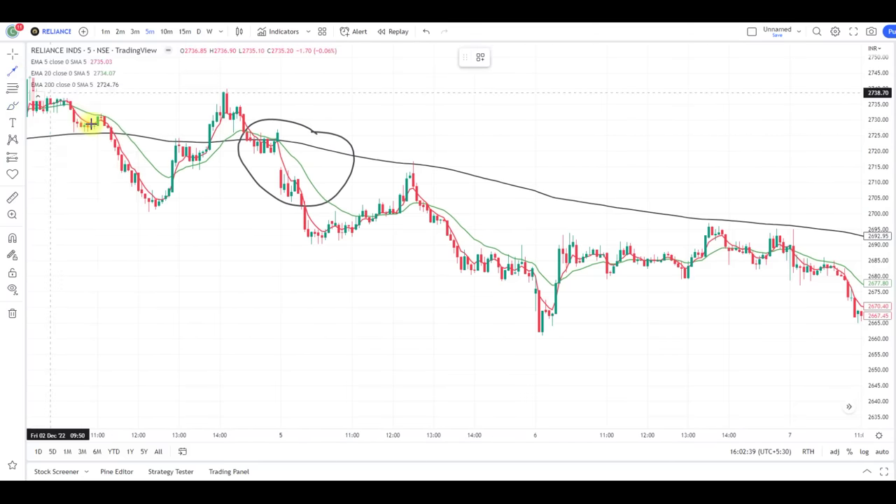
{"action": "left_click", "coordinate": [247, 193]}
{"action": "left_click", "coordinate": [695, 404]}
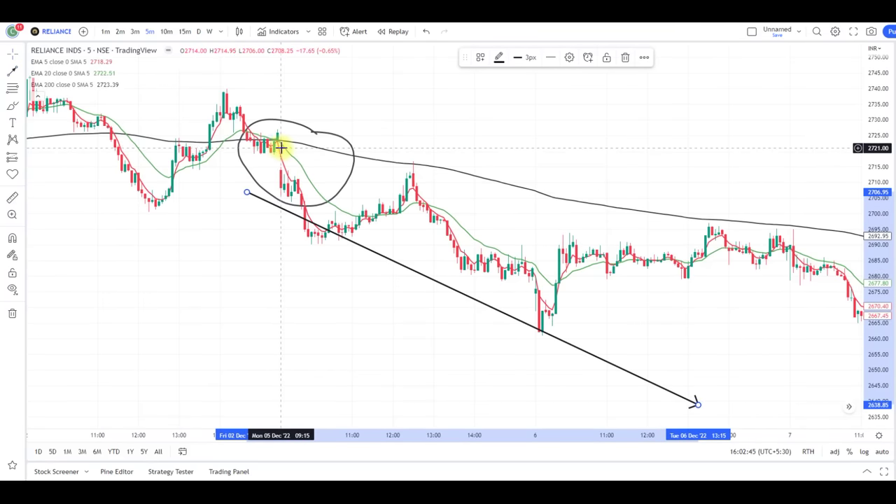
{"action": "left_click_drag", "start_coordinate": [350, 231], "coordinate": [250, 194]}
{"action": "scroll", "coordinate": [511, 255], "scroll_direction": "right", "scroll_amount": 15}
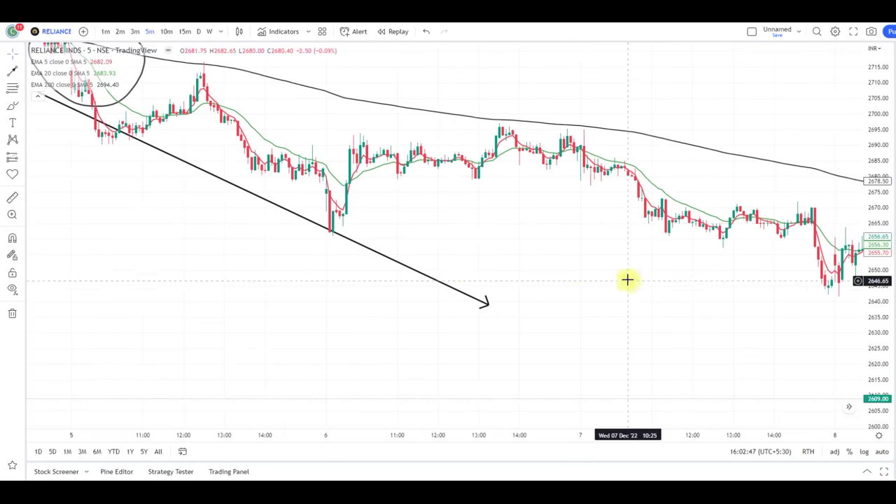
{"action": "scroll", "coordinate": [481, 281], "scroll_direction": "right", "scroll_amount": 2}
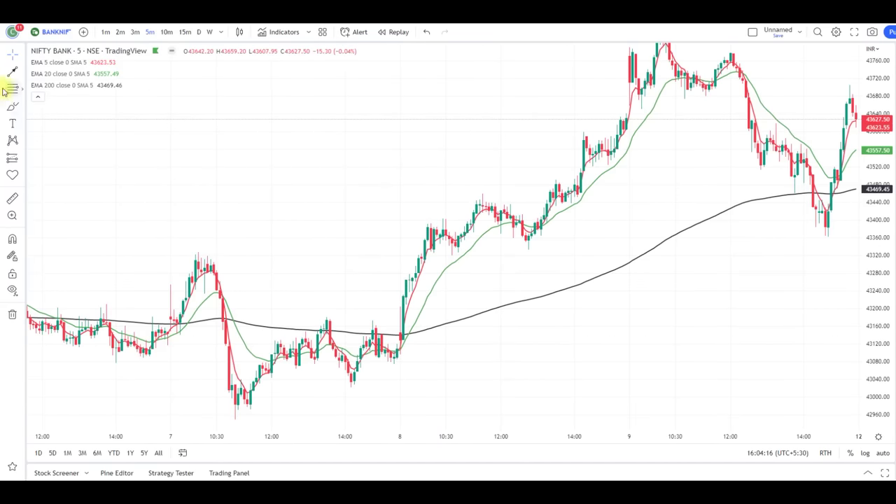
Circle the 8 December bullish EMA crossover on Nifty Bank with the Brush and mark its entry candle with a short upward arrow.
{"action": "left_click", "coordinate": [22, 109]}
{"action": "mouse_move", "coordinate": [423, 314]}
{"action": "left_mouse_down"}
{"action": "mouse_move", "coordinate": [410, 382]}
{"action": "mouse_move", "coordinate": [390, 292]}
{"action": "mouse_move", "coordinate": [385, 312]}
{"action": "left_mouse_up"}
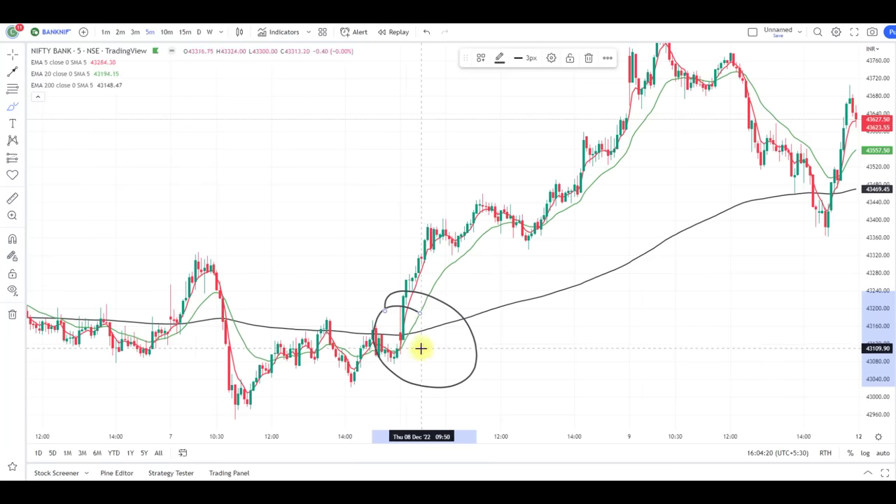
{"action": "left_click", "coordinate": [23, 74]}
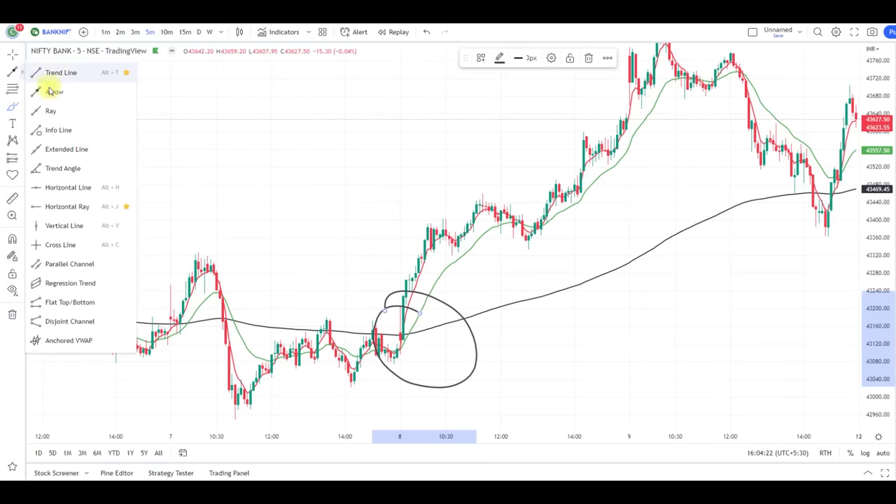
{"action": "left_click", "coordinate": [53, 72]}
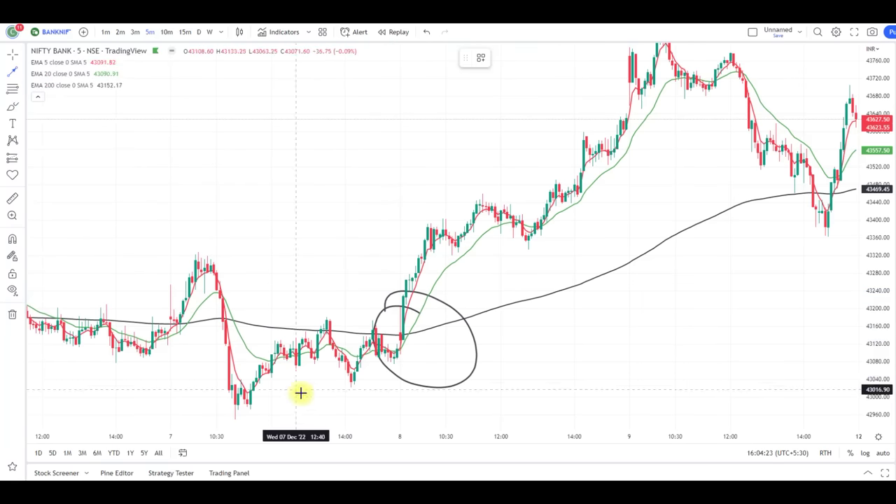
{"action": "left_click", "coordinate": [403, 342]}
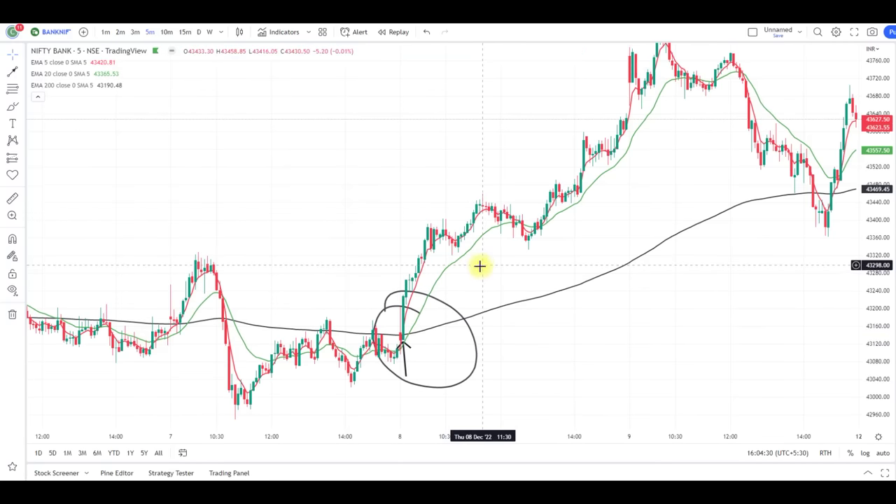
Draw a long rising arrow above the Nifty Bank candles alongside the rally that follows the 8 December crossover.
{"action": "left_click_drag", "start_coordinate": [481, 264], "coordinate": [424, 294]}
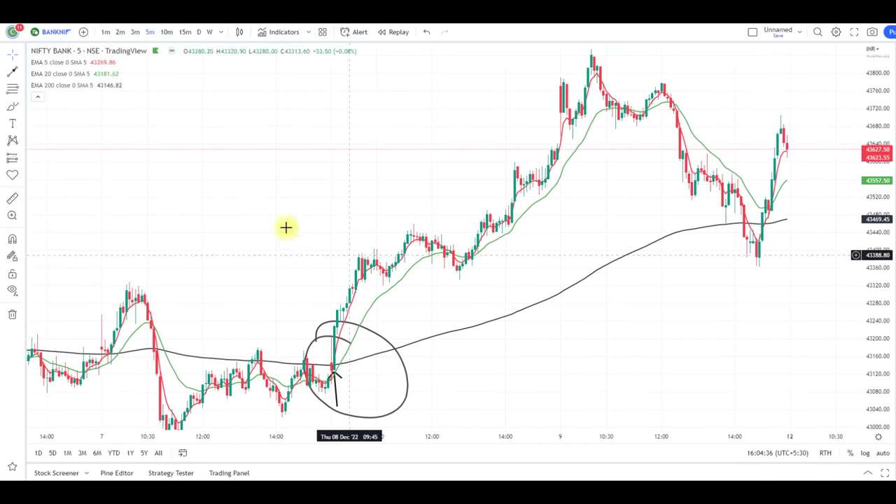
{"action": "left_click", "coordinate": [23, 75]}
{"action": "left_click", "coordinate": [40, 89]}
{"action": "left_click_drag", "start_coordinate": [301, 314], "coordinate": [551, 141]}
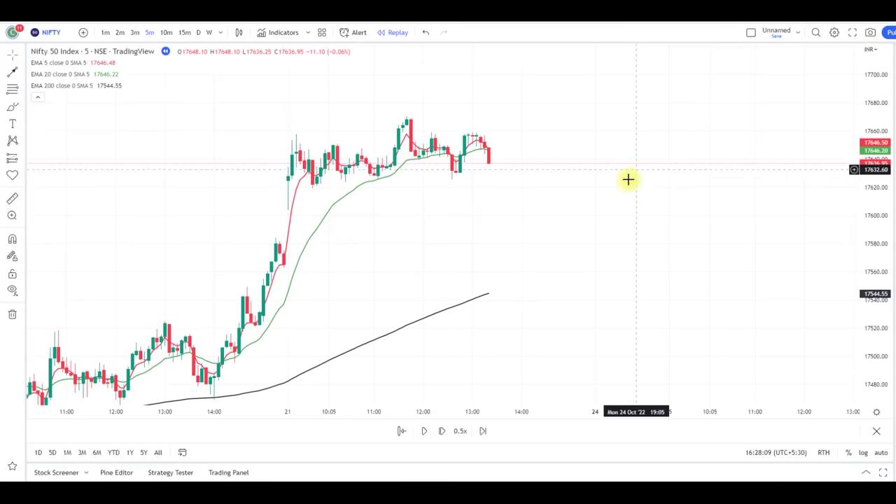
Examine how price and the 5, 20 and 200 EMAs cross between 14 and 21 October on the Nifty replay chart.
{"action": "scroll", "coordinate": [430, 264], "scroll_direction": "down", "scroll_amount": 3}
{"action": "scroll", "coordinate": [406, 353], "scroll_direction": "down", "scroll_amount": 5}
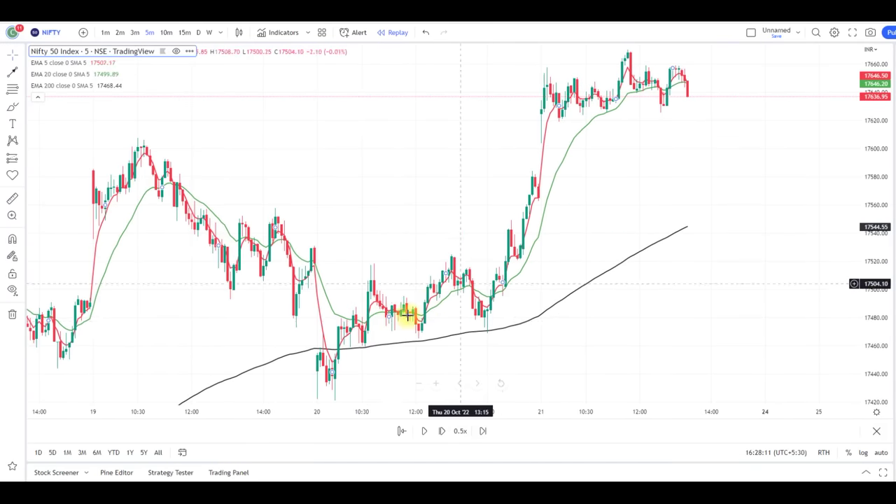
{"action": "left_click_drag", "start_coordinate": [392, 338], "coordinate": [317, 309]}
{"action": "scroll", "coordinate": [318, 287], "scroll_direction": "up", "scroll_amount": 2}
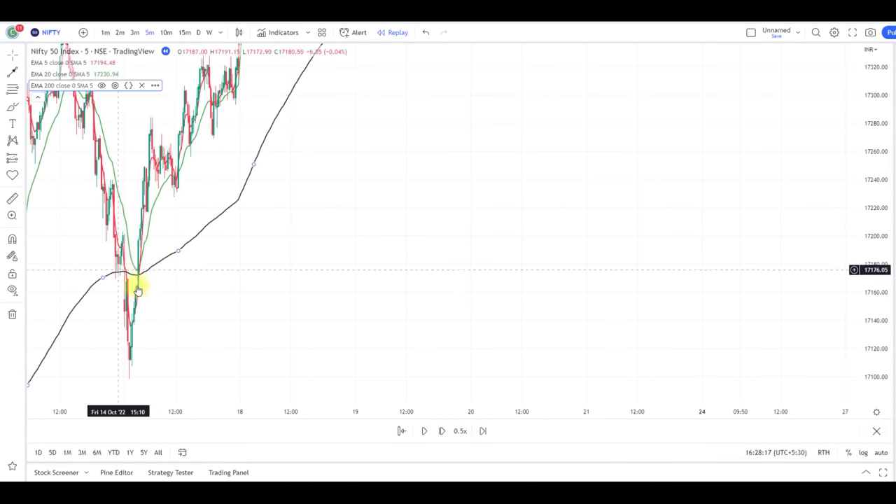
{"action": "scroll", "coordinate": [301, 245], "scroll_direction": "down", "scroll_amount": 1}
{"action": "left_click", "coordinate": [334, 240]}
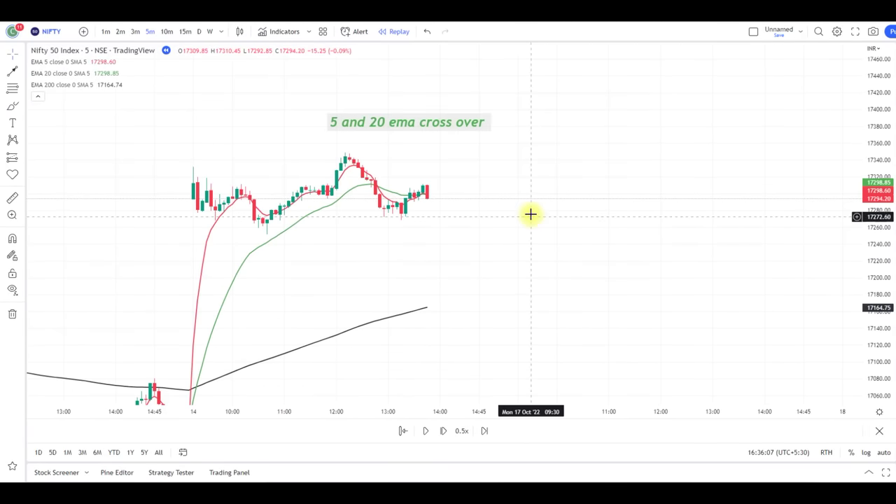
Play the Nifty bar replay past the 14 October 13:45 candle at the 5 and 20 EMA crossover.
{"action": "left_click", "coordinate": [424, 194]}
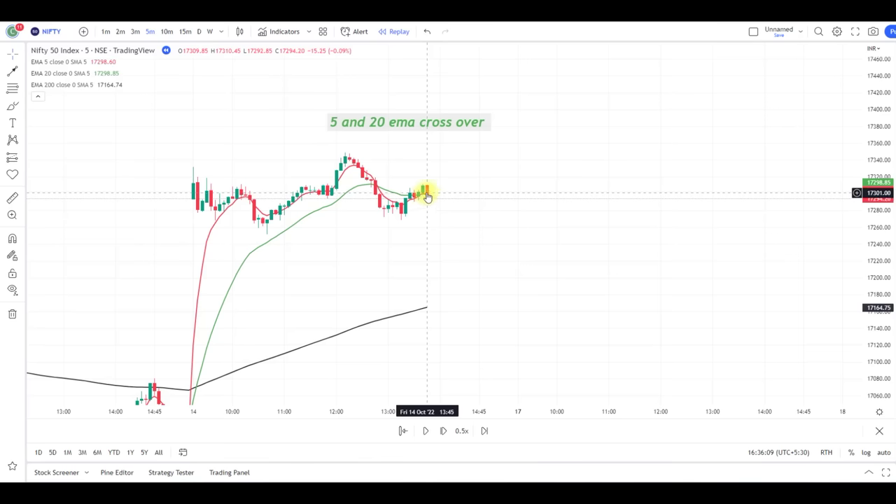
{"action": "left_click", "coordinate": [424, 195]}
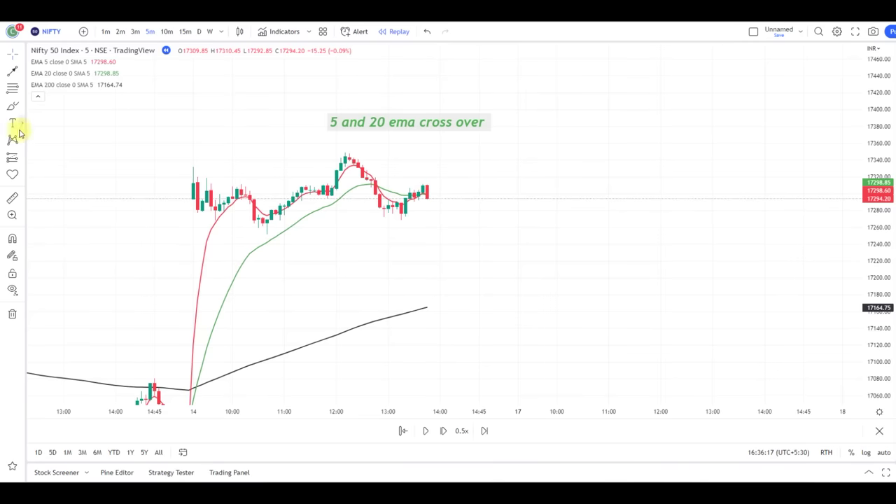
{"action": "left_click", "coordinate": [425, 430]}
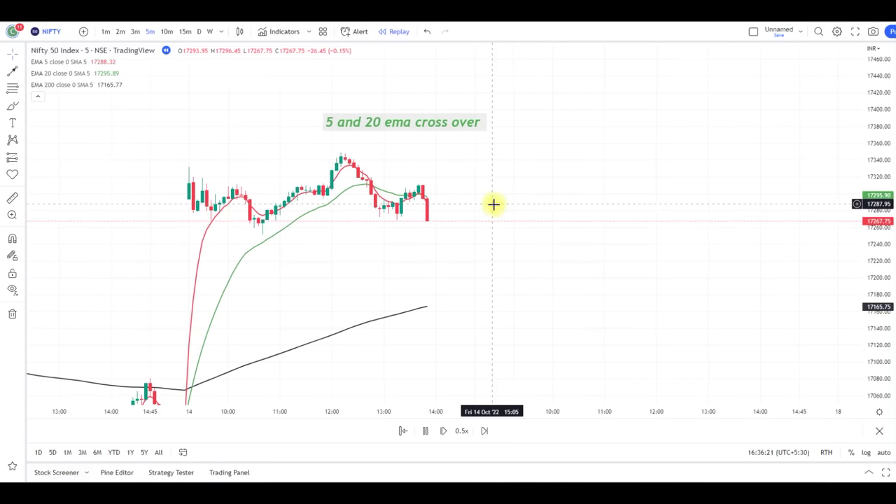
{"action": "key", "text": "shift+Down"}
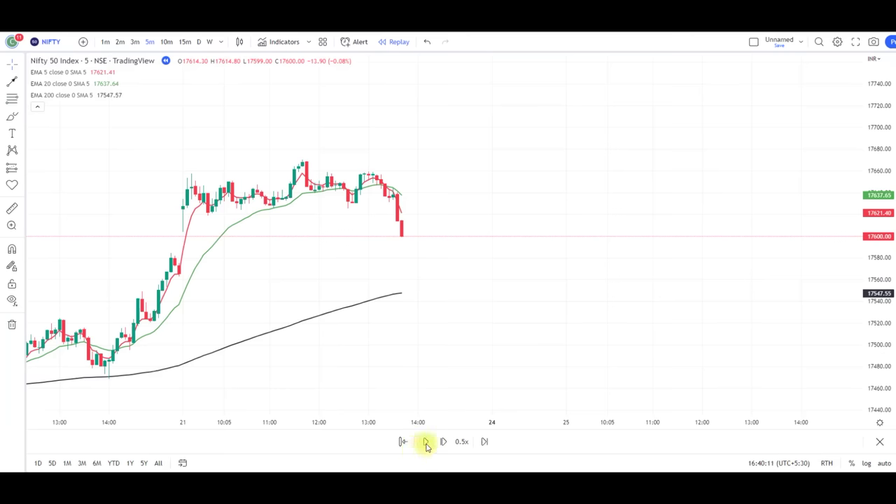
Run the Nifty replay on 21 October, circle the bearish 5 and 20 EMA crossover with the Brush, and pause the replay.
{"action": "left_click", "coordinate": [426, 442]}
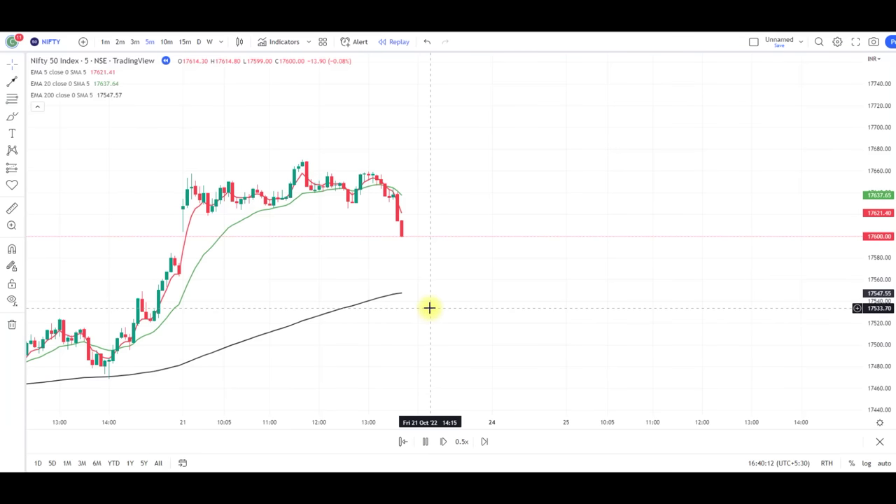
{"action": "left_click", "coordinate": [21, 117]}
{"action": "left_click", "coordinate": [49, 117]}
{"action": "mouse_move", "coordinate": [372, 182]}
{"action": "left_mouse_down"}
{"action": "mouse_move", "coordinate": [352, 182]}
{"action": "mouse_move", "coordinate": [388, 164]}
{"action": "mouse_move", "coordinate": [375, 169]}
{"action": "left_mouse_up"}
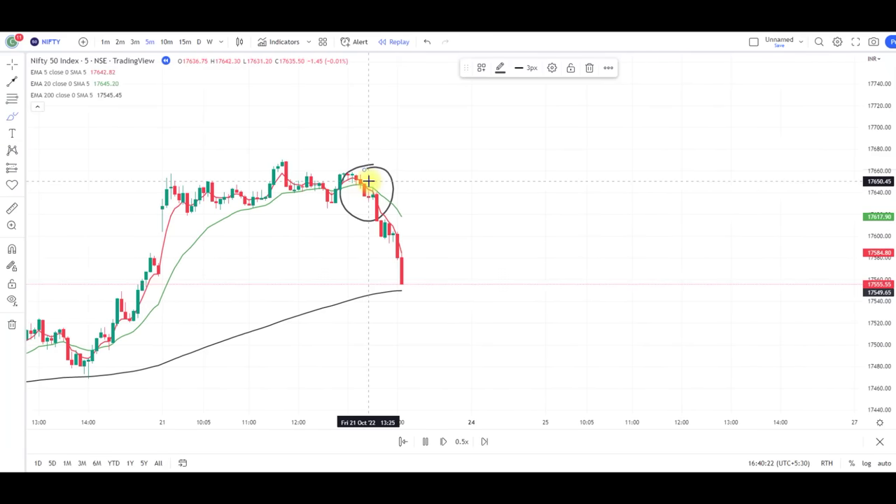
{"action": "left_click", "coordinate": [426, 442]}
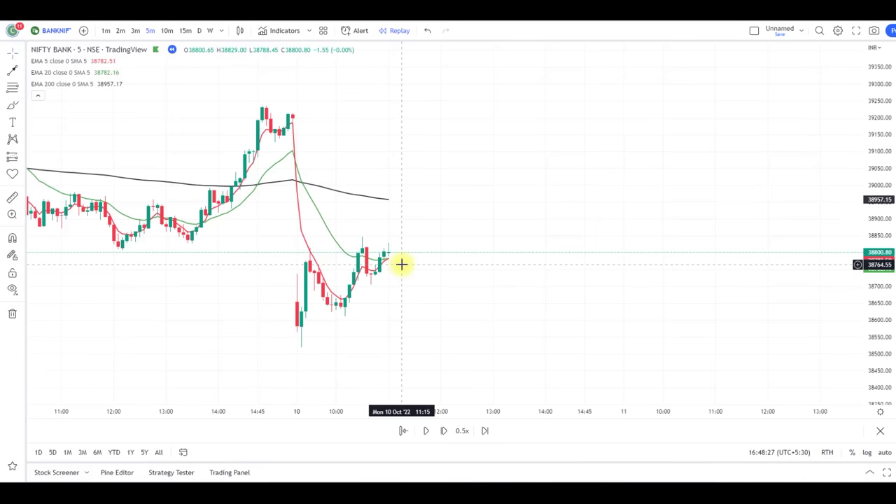
Advance the Nifty Bank replay to 10 October 11:10 and mark the bullish crossover with an upward arrow from about 38667 to 38783.
{"action": "left_click", "coordinate": [425, 430]}
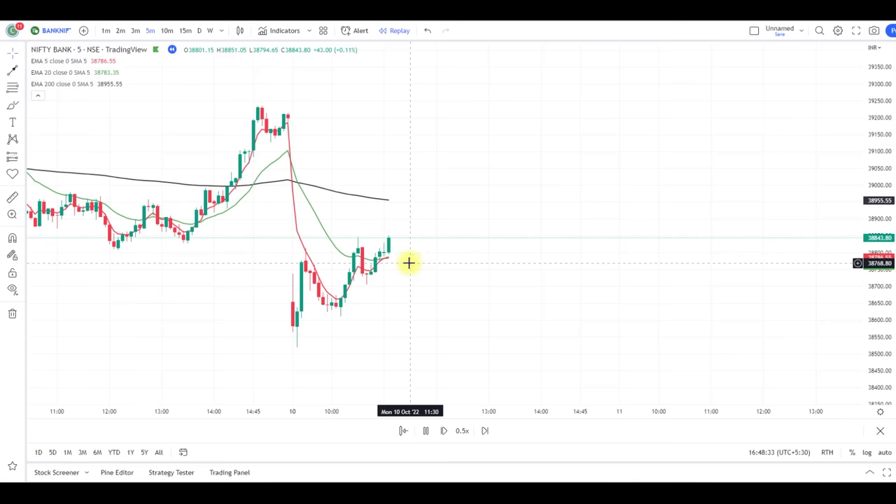
{"action": "left_click", "coordinate": [425, 430]}
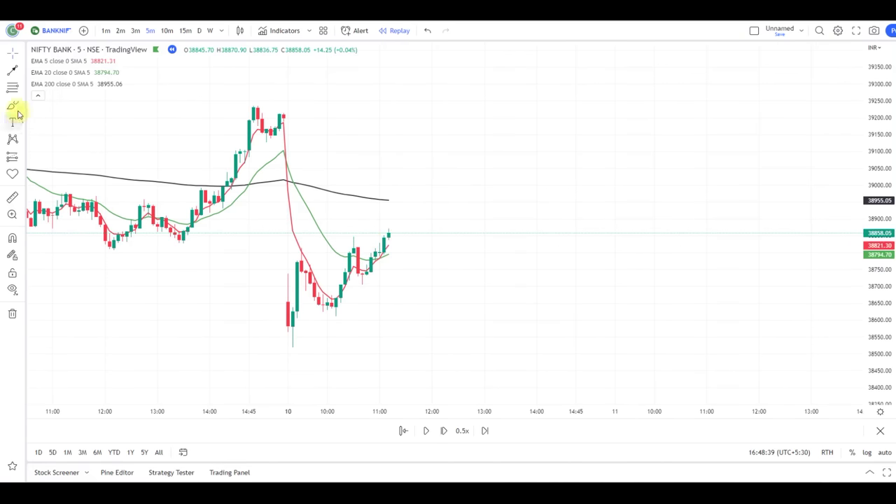
{"action": "left_click", "coordinate": [25, 74]}
{"action": "left_click", "coordinate": [56, 112]}
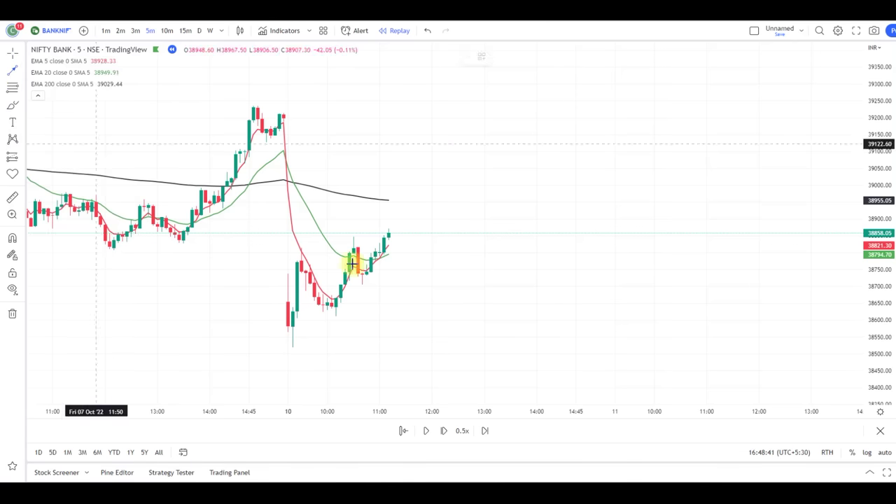
{"action": "left_click", "coordinate": [388, 294]}
{"action": "left_click", "coordinate": [389, 257]}
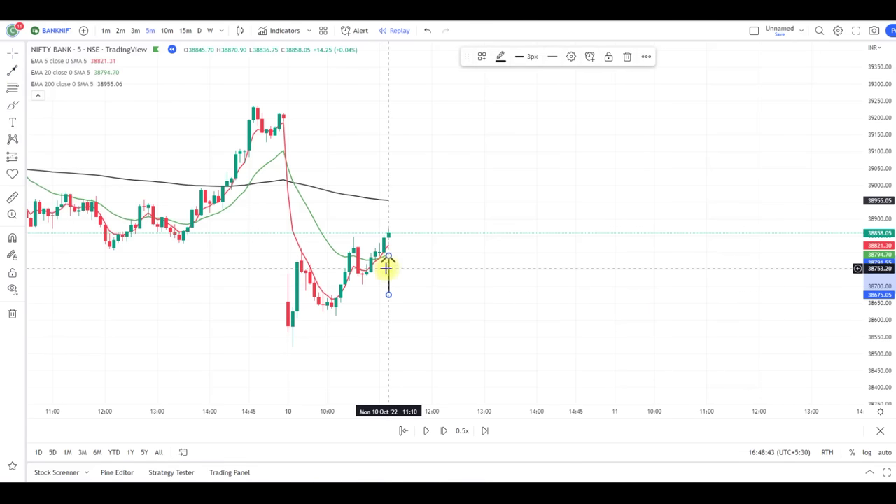
{"action": "left_click_drag", "start_coordinate": [390, 266], "coordinate": [384, 269]}
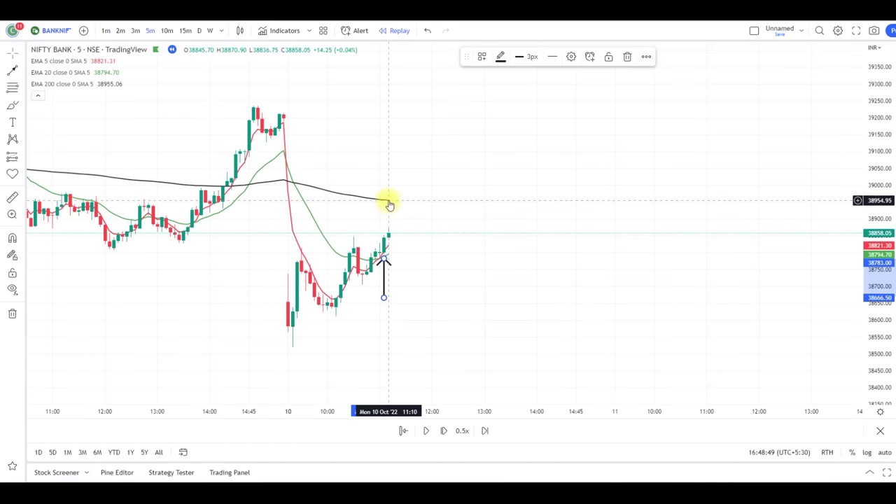
Draw a rising arrow from about 38789 to about 38945 towards the 200 EMA and advance the replay until price reaches that EMA.
{"action": "left_click", "coordinate": [21, 73]}
{"action": "left_click", "coordinate": [40, 70]}
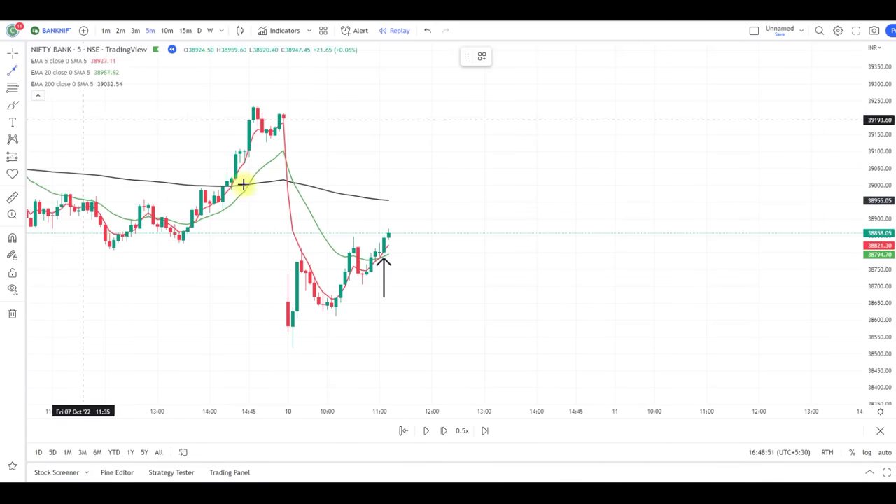
{"action": "left_click", "coordinate": [310, 256]}
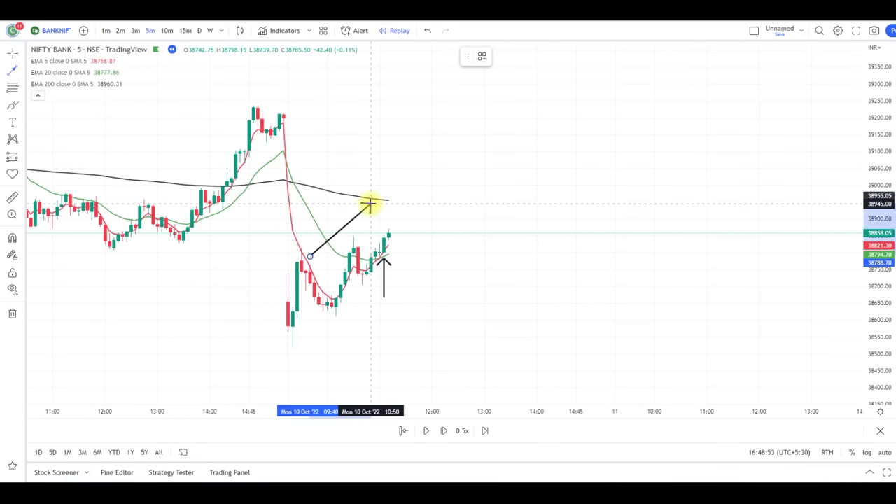
{"action": "left_click", "coordinate": [370, 205]}
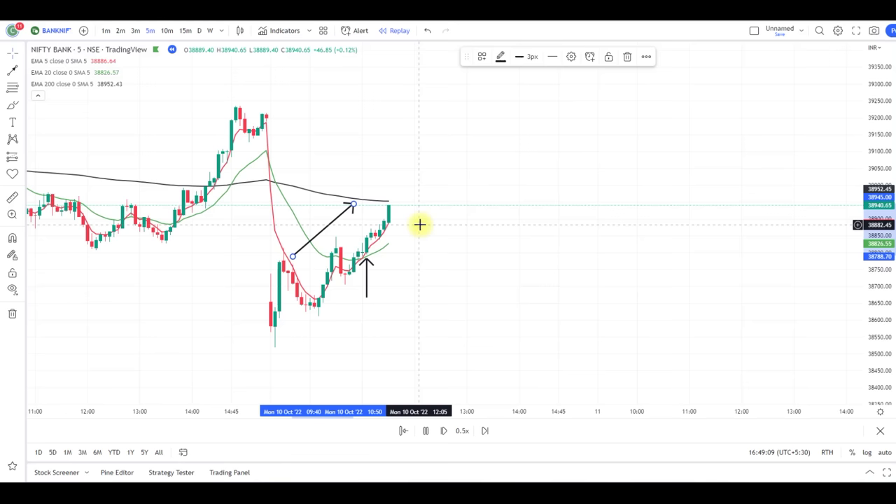
{"action": "left_click", "coordinate": [426, 432]}
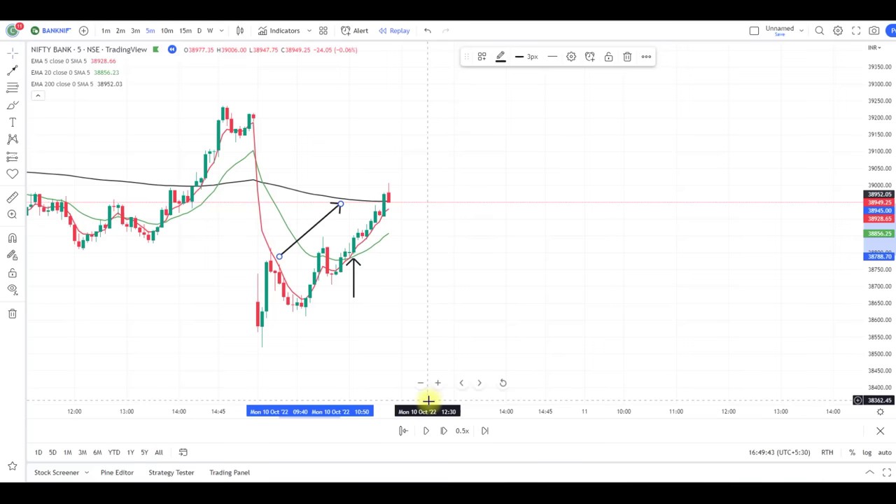
Resume the Nifty Bank replay on 10 October and pause it around the 12:20 candle, beyond the 200 EMA breakout.
{"action": "left_click", "coordinate": [425, 431]}
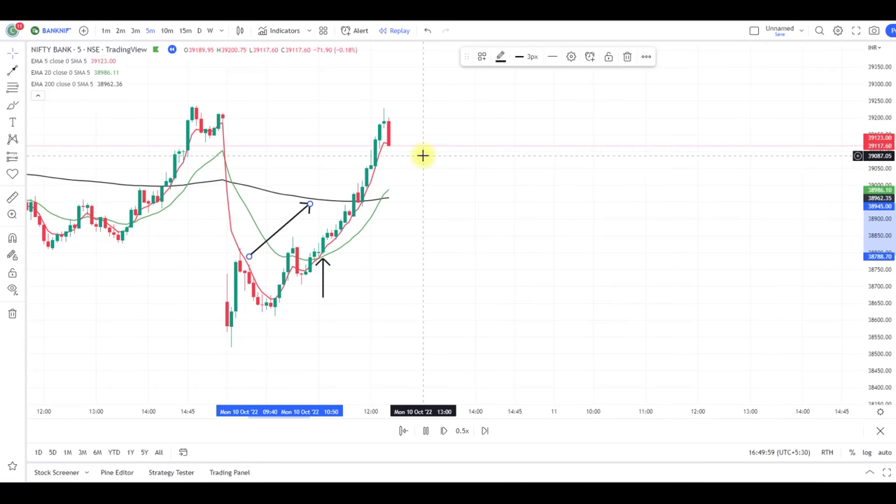
{"action": "left_click", "coordinate": [426, 430]}
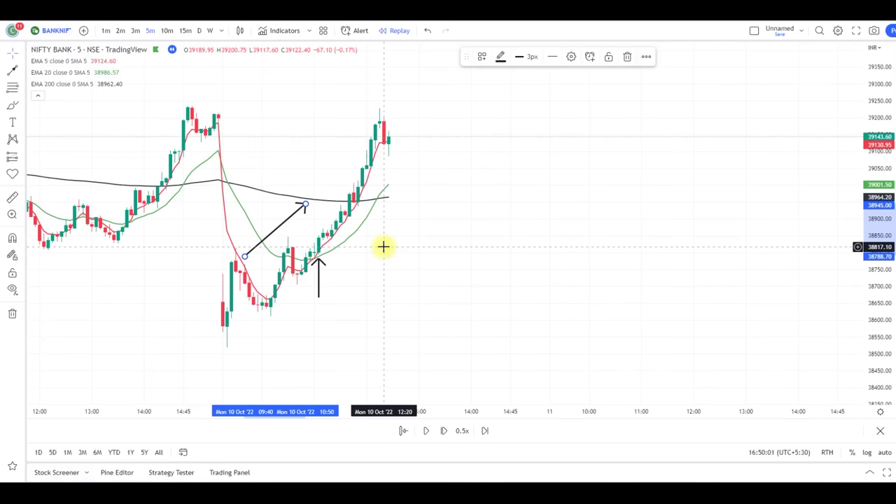
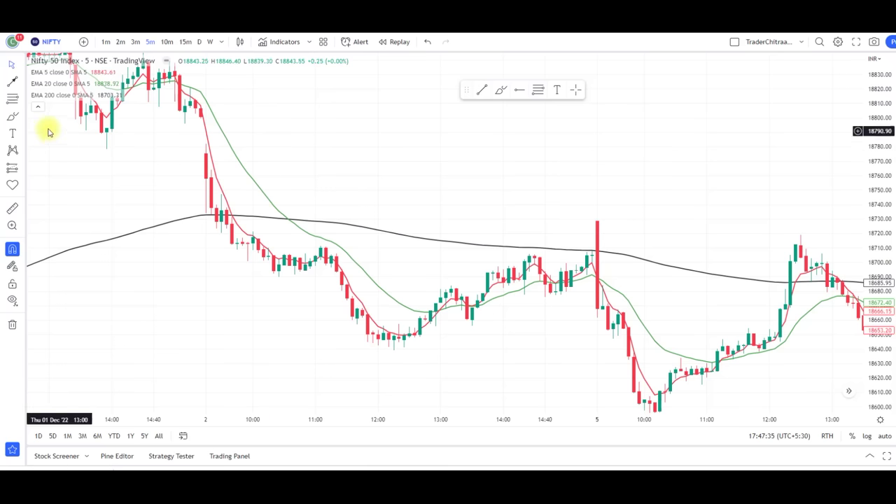
Draw an arrow on the Nifty chart from about 18756 to about 18738 at 2 December 09:45 and label it 1.
{"action": "left_click", "coordinate": [23, 82]}
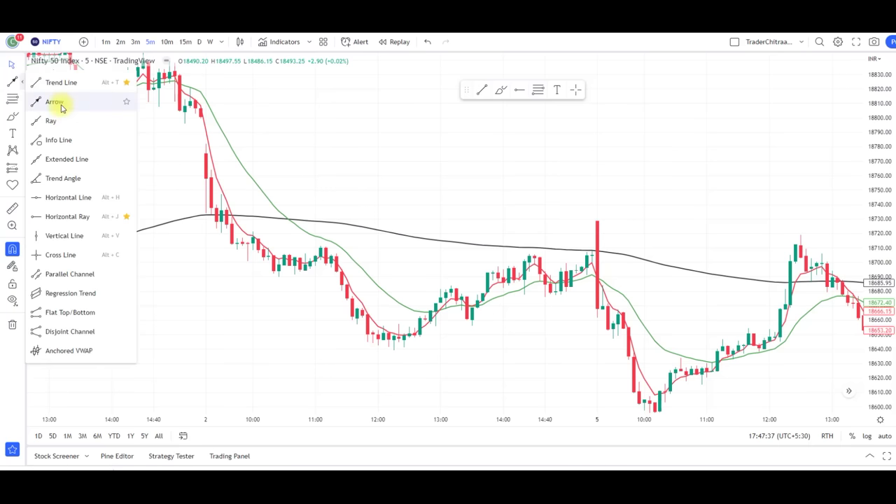
{"action": "left_click", "coordinate": [54, 103]}
{"action": "left_click", "coordinate": [299, 182]}
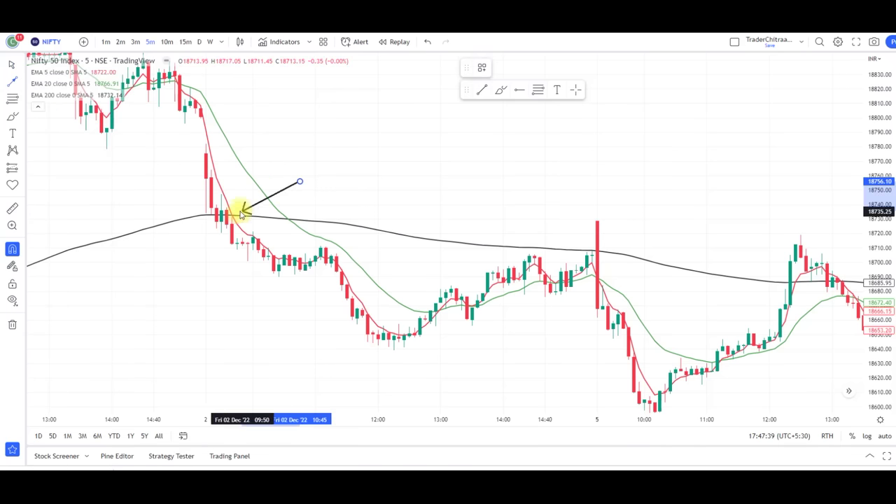
{"action": "left_click", "coordinate": [239, 208]}
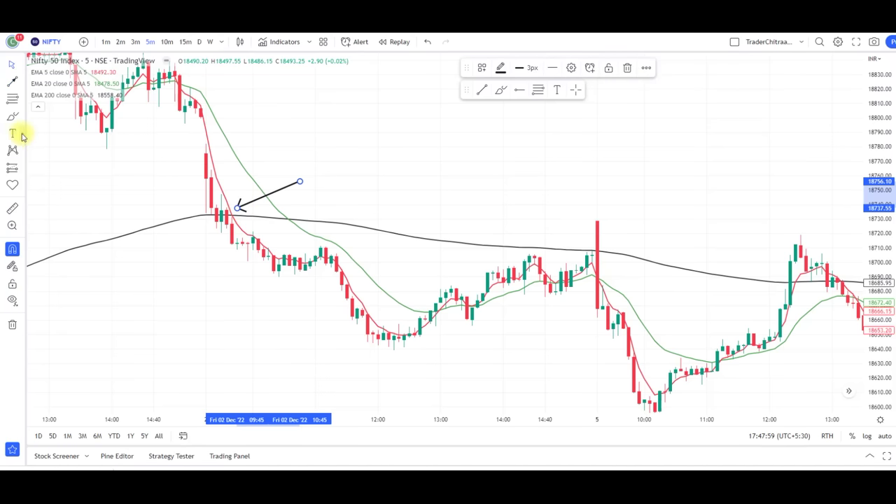
{"action": "left_click", "coordinate": [23, 138]}
{"action": "left_click", "coordinate": [52, 128]}
{"action": "left_click", "coordinate": [329, 223]}
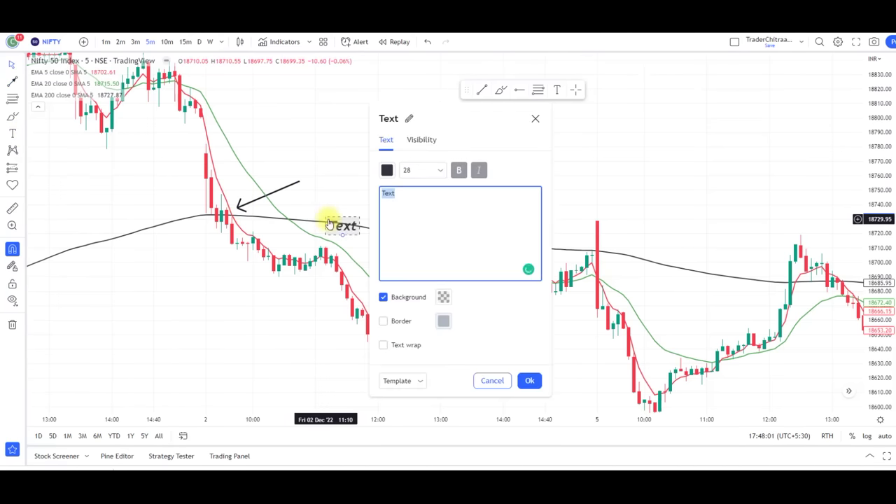
{"action": "type", "text": "1"}
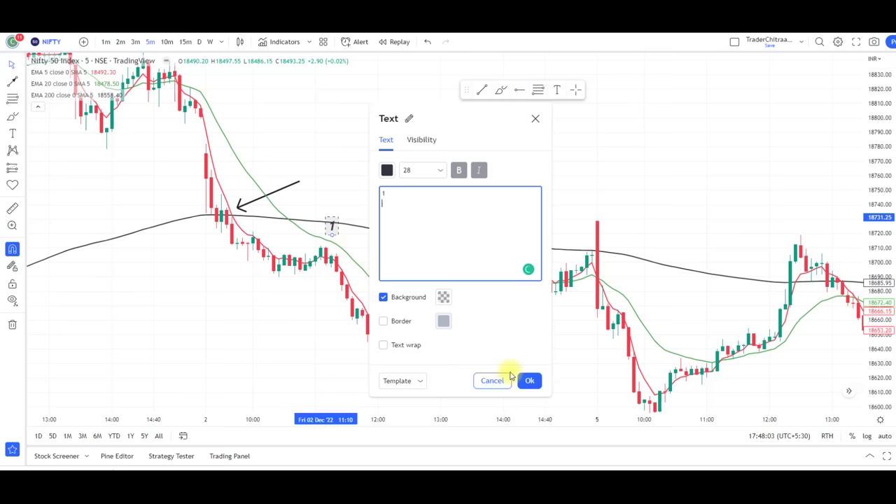
{"action": "left_click", "coordinate": [530, 380]}
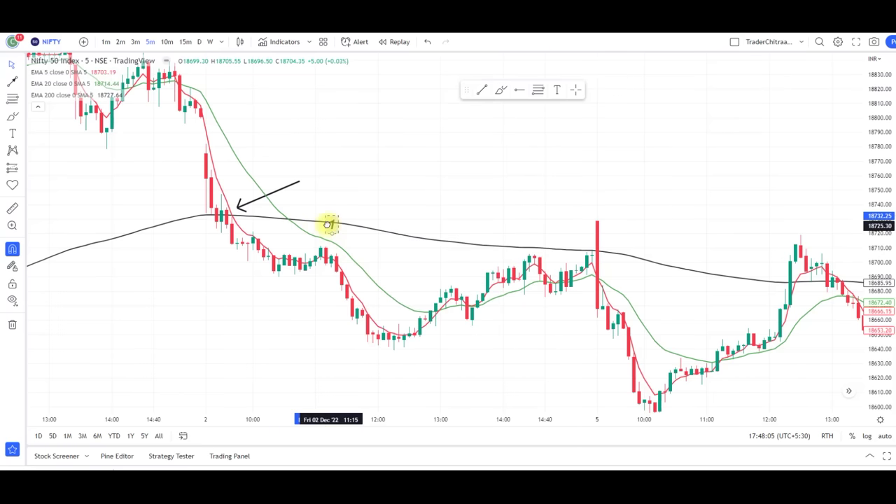
Draw an upward arrow from about 18631.5 to 18655.6 at the bullish 5 and 20 EMA crossover on 2 December, 12:55.
{"action": "left_click", "coordinate": [14, 81]}
{"action": "left_click", "coordinate": [44, 120]}
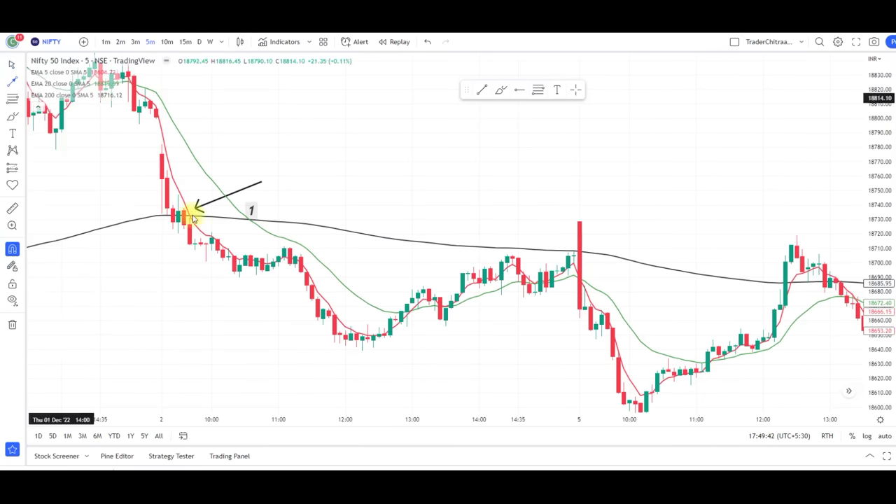
{"action": "left_click", "coordinate": [418, 361]}
{"action": "left_click", "coordinate": [406, 327]}
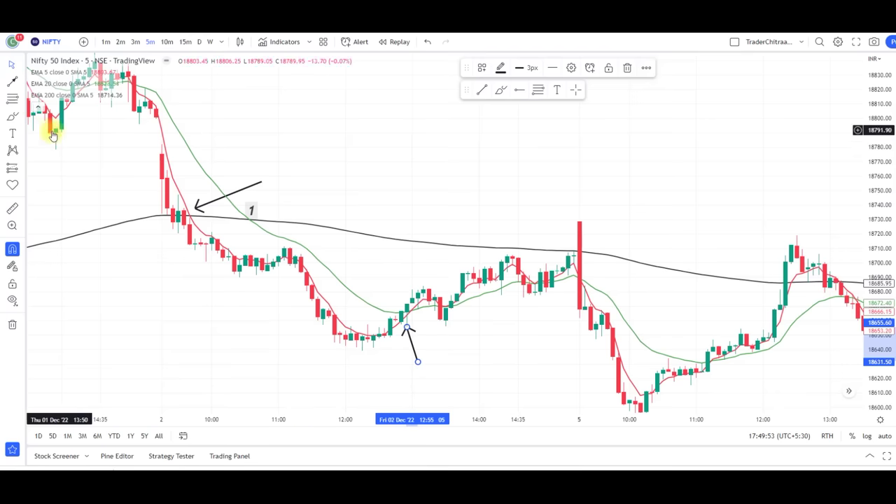
Add a two-line text note reading 18655.6 and 18655.9 and place it above the 200 EMA on 2 December.
{"action": "scroll", "coordinate": [348, 288], "scroll_direction": "up", "scroll_amount": 2}
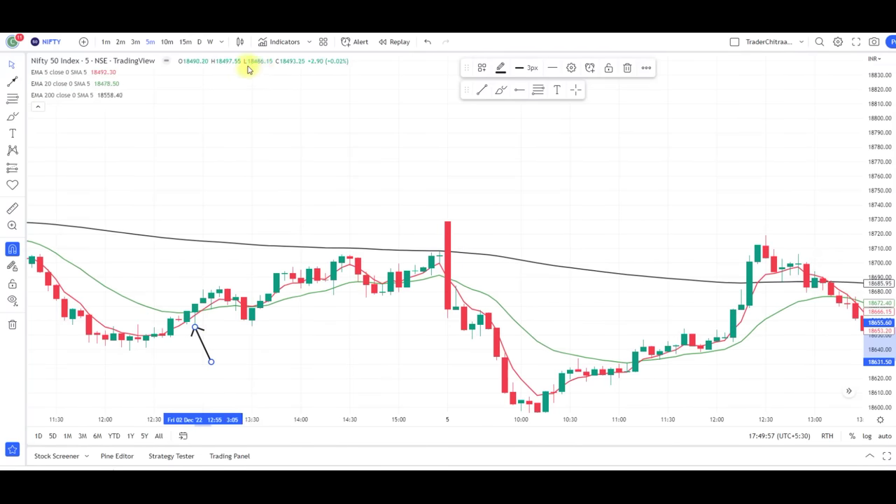
{"action": "left_click", "coordinate": [24, 136]}
{"action": "left_click", "coordinate": [60, 126]}
{"action": "left_click", "coordinate": [370, 230]}
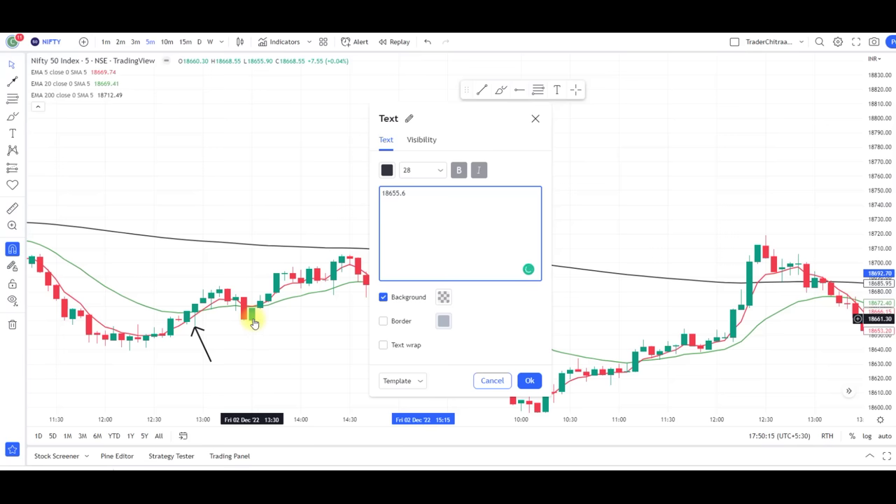
{"action": "key", "text": "Return"}
{"action": "type", "text": "18655.9"}
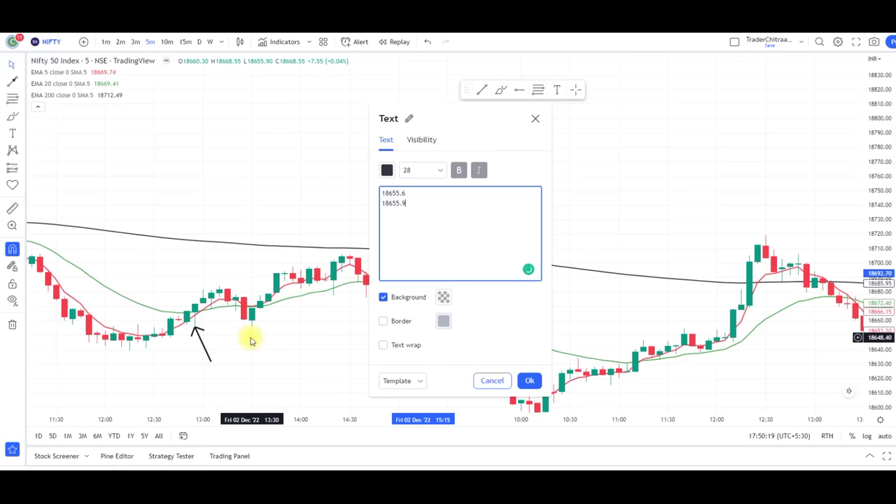
{"action": "left_click", "coordinate": [534, 380]}
{"action": "left_click_drag", "start_coordinate": [426, 272], "coordinate": [276, 203]}
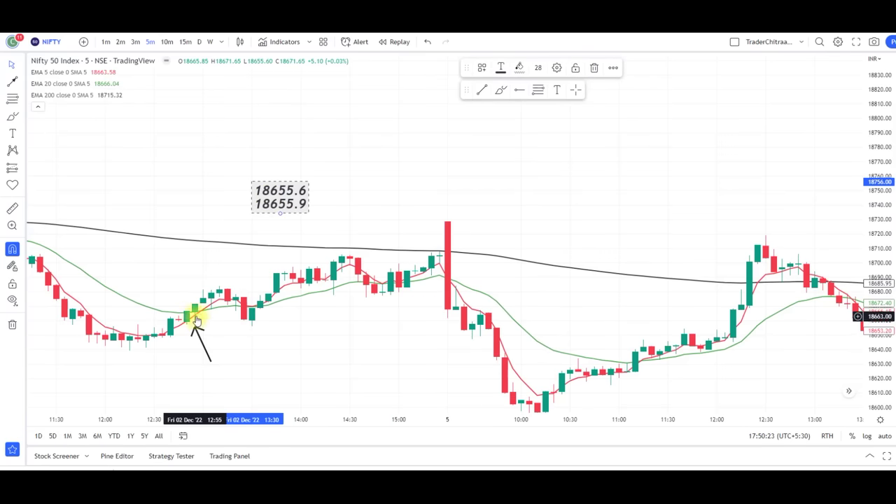
Add the text label 2 and place it beside the upward arrow at the 2 December bullish crossover.
{"action": "scroll", "coordinate": [196, 316], "scroll_direction": "down", "scroll_amount": 1}
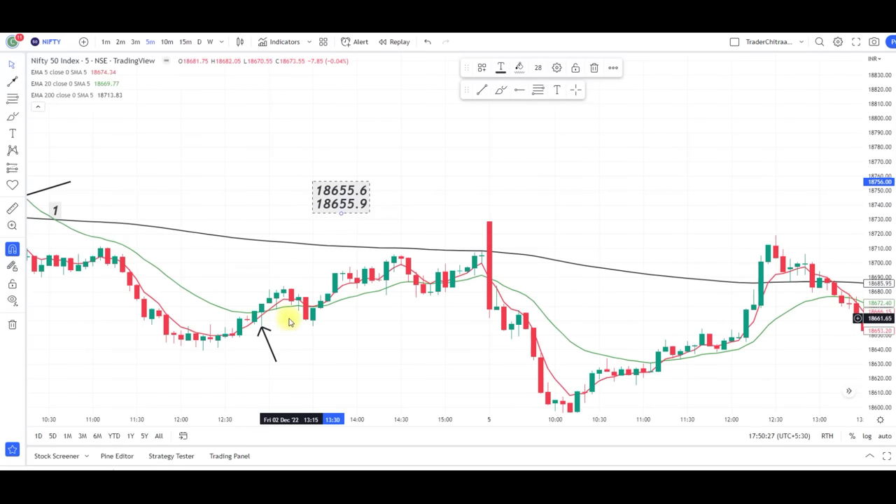
{"action": "left_click", "coordinate": [23, 134]}
{"action": "left_click", "coordinate": [44, 136]}
{"action": "left_click", "coordinate": [312, 306]}
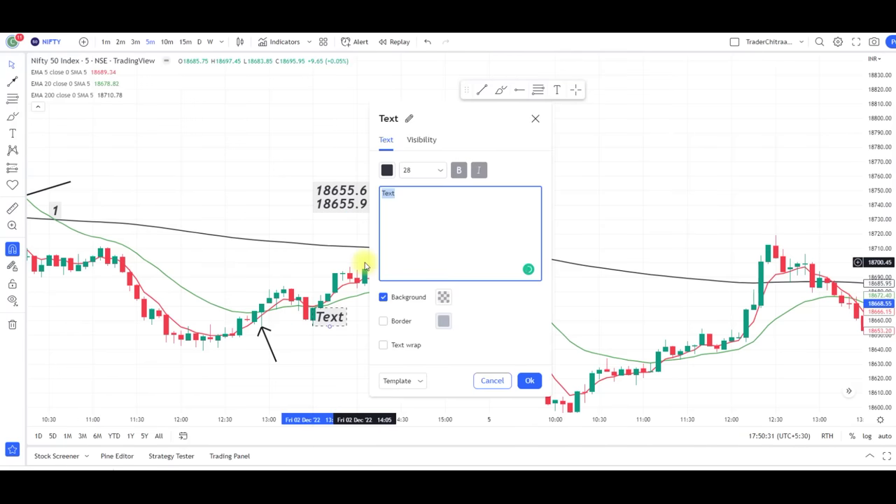
{"action": "type", "text": "2"}
{"action": "key", "text": "Return"}
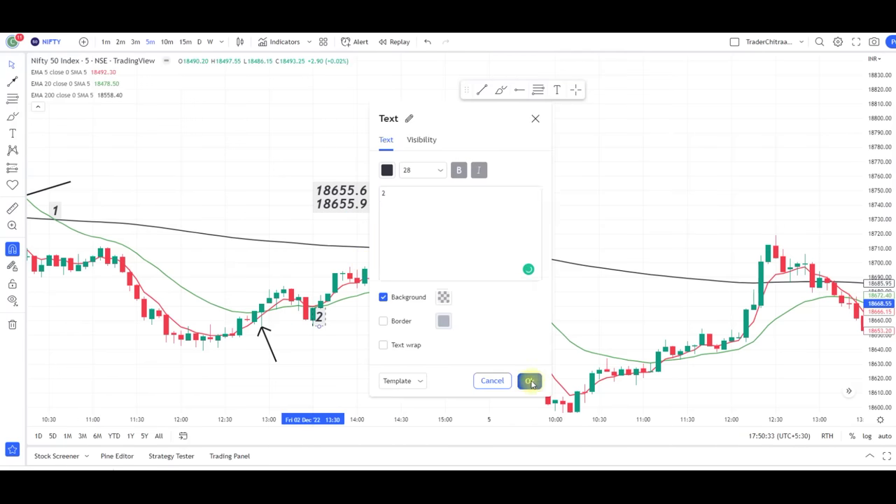
{"action": "left_click", "coordinate": [530, 381]}
{"action": "left_click_drag", "start_coordinate": [316, 315], "coordinate": [289, 334]}
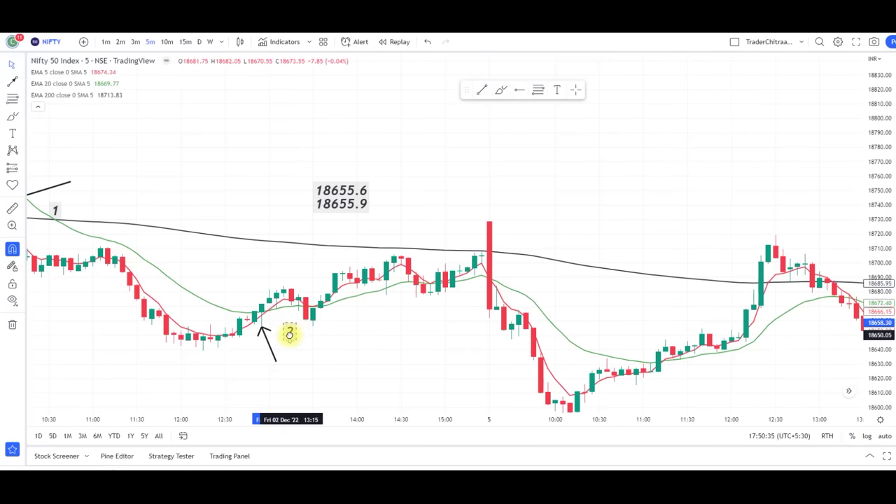
Draw an arrow from about 18755 down to about 18707 at 5 December 09:25 and add the label 3 at its tip.
{"action": "left_click_drag", "start_coordinate": [423, 327], "coordinate": [332, 327]}
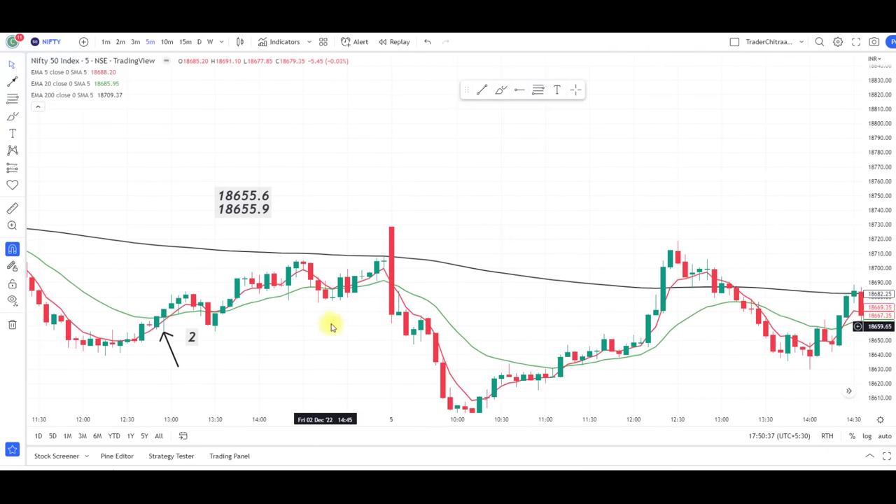
{"action": "left_click", "coordinate": [24, 84]}
{"action": "left_click", "coordinate": [56, 100]}
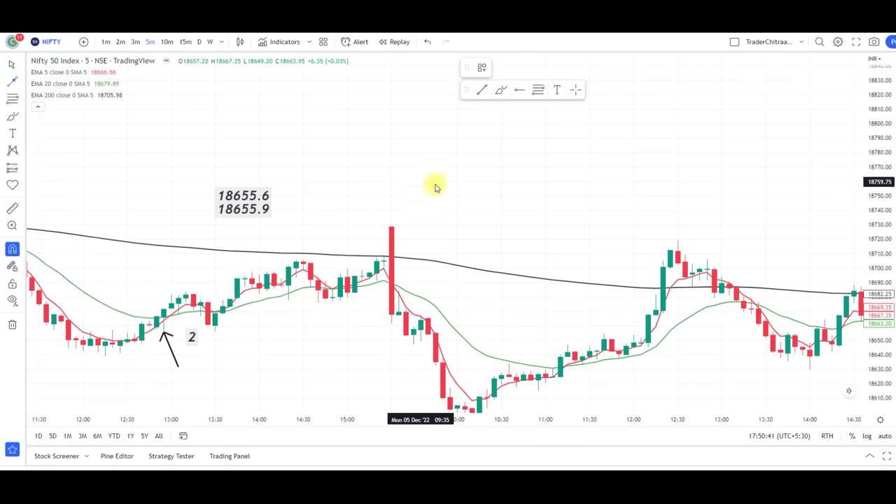
{"action": "left_click", "coordinate": [442, 189]}
{"action": "left_click", "coordinate": [406, 256]}
{"action": "left_click", "coordinate": [25, 133]}
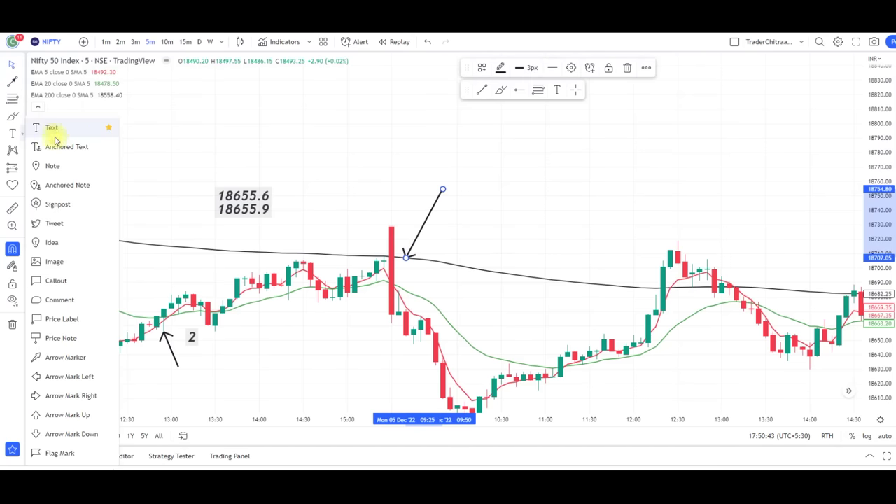
{"action": "left_click", "coordinate": [56, 126]}
{"action": "left_click", "coordinate": [406, 256]}
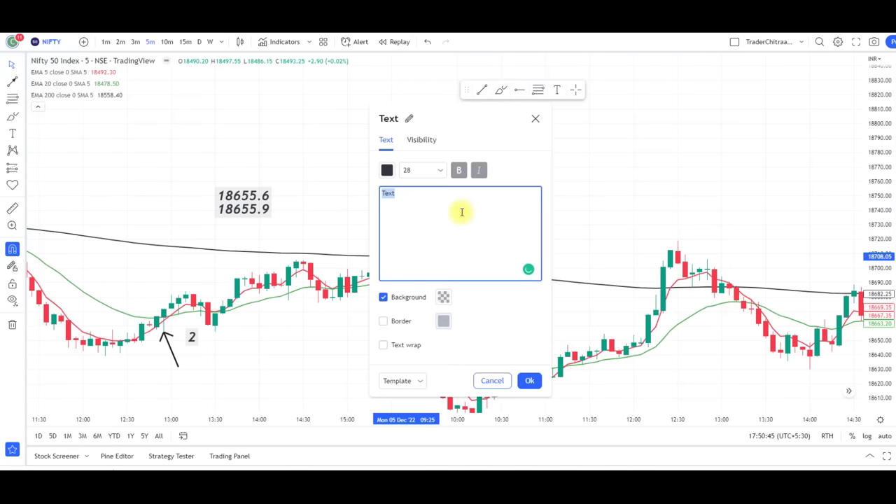
{"action": "left_click", "coordinate": [526, 383]}
Draw an upward arrow from about 18604 to about 18625 at the 5 December 11:10 bullish crossover and place the label 4 beside it.
{"action": "scroll", "coordinate": [453, 354], "scroll_direction": "right", "scroll_amount": 5}
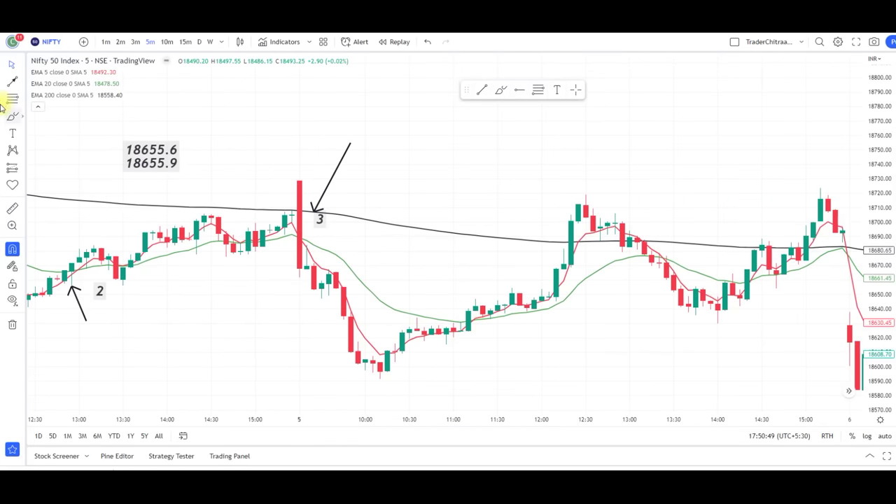
{"action": "left_click", "coordinate": [24, 86]}
{"action": "left_click", "coordinate": [56, 83]}
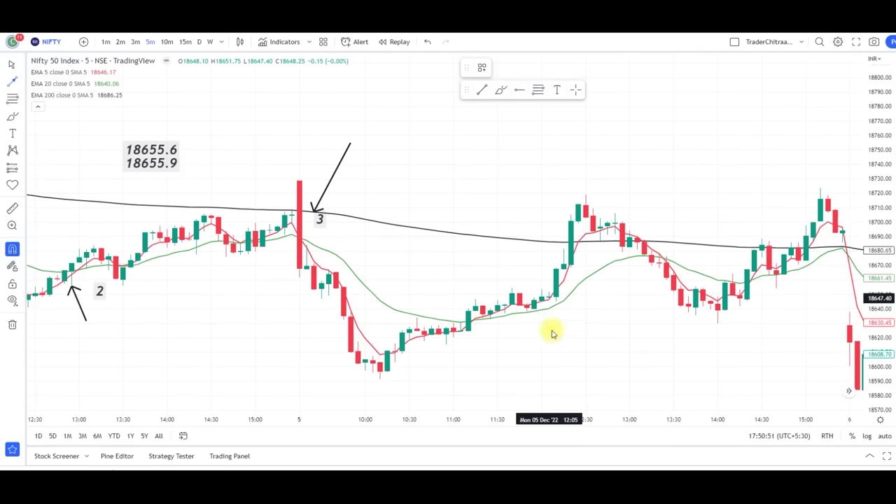
{"action": "left_click_drag", "start_coordinate": [474, 361], "coordinate": [468, 331]}
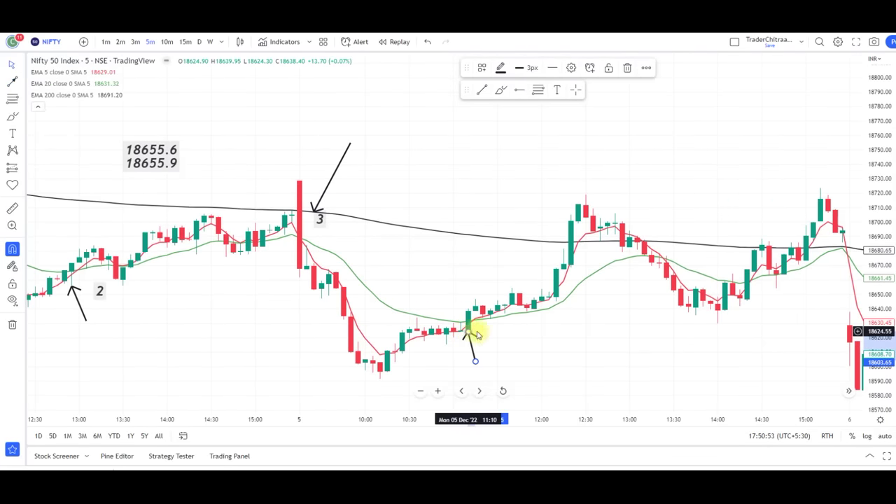
{"action": "left_click", "coordinate": [18, 134]}
{"action": "left_click", "coordinate": [19, 137]}
{"action": "left_click", "coordinate": [44, 124]}
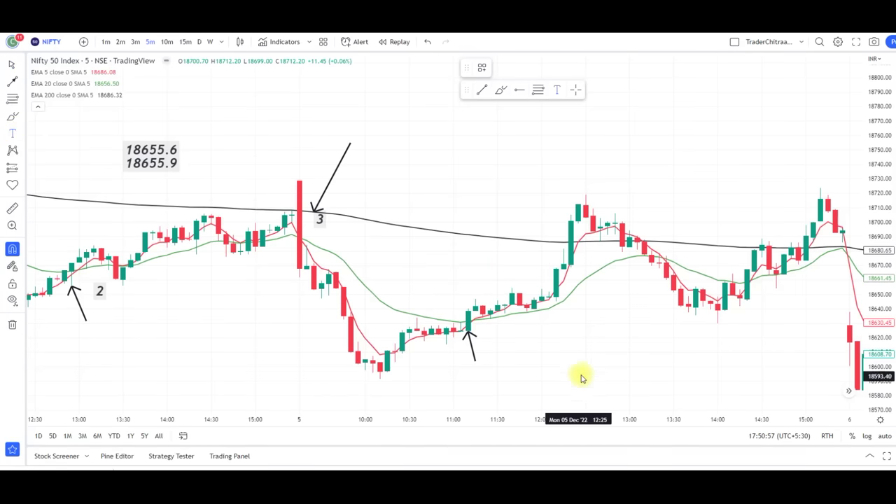
{"action": "left_click", "coordinate": [576, 371]}
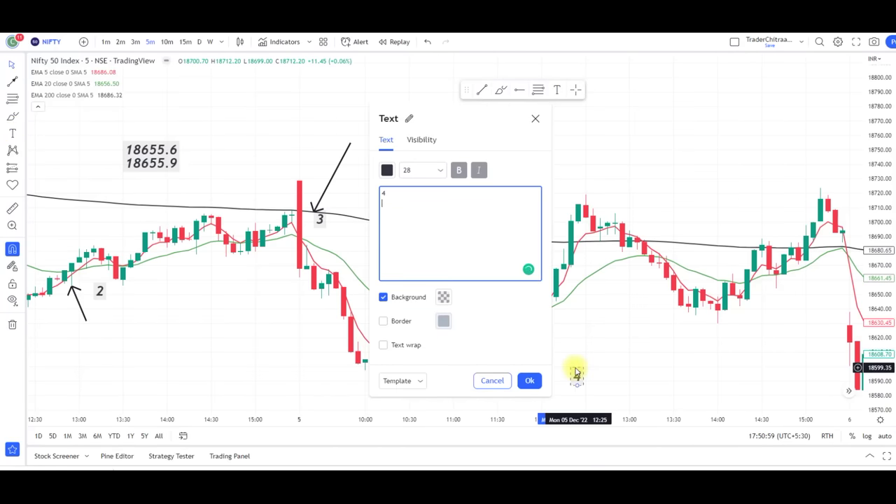
{"action": "type", "text": "4"}
{"action": "left_click", "coordinate": [530, 380]}
{"action": "left_click_drag", "start_coordinate": [584, 384], "coordinate": [500, 372]}
Draw a downward arrow to the bearish 5 and 20 EMA crossover near 13:20 on 5 December and place the label 5 beside it.
{"action": "left_click_drag", "start_coordinate": [560, 329], "coordinate": [353, 324]}
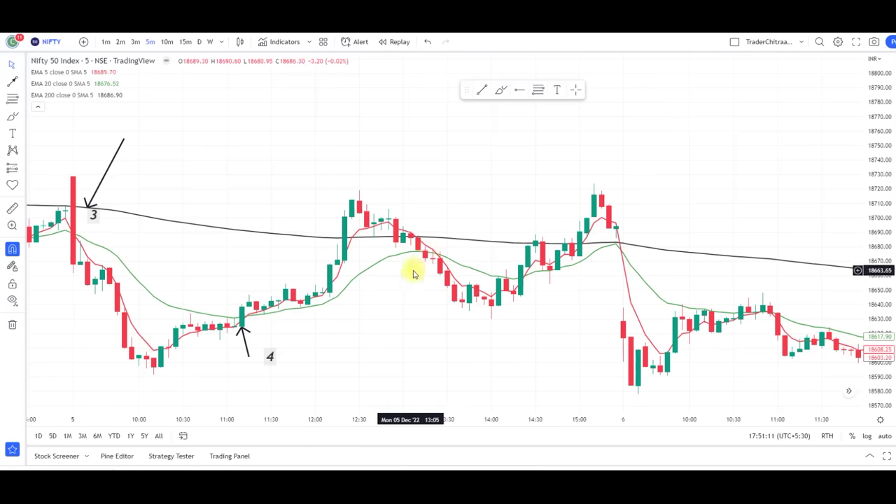
{"action": "left_click_drag", "start_coordinate": [414, 270], "coordinate": [382, 257]}
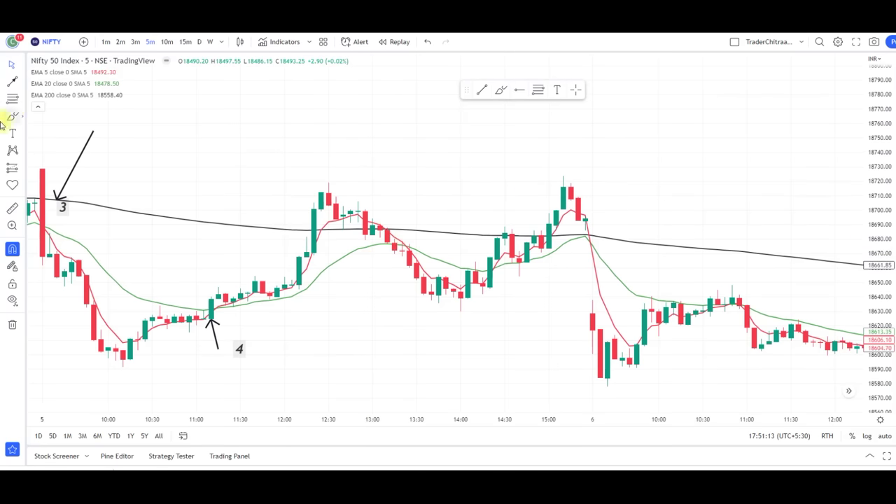
{"action": "left_click", "coordinate": [22, 83]}
{"action": "left_click", "coordinate": [49, 82]}
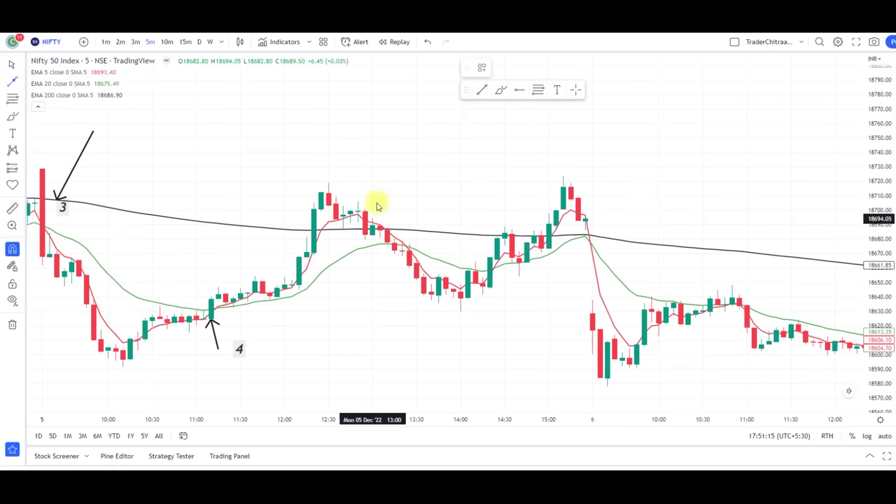
{"action": "left_click", "coordinate": [423, 210]}
{"action": "left_click", "coordinate": [410, 242]}
{"action": "left_click", "coordinate": [22, 133]}
{"action": "left_click", "coordinate": [50, 126]}
{"action": "left_click", "coordinate": [388, 243]}
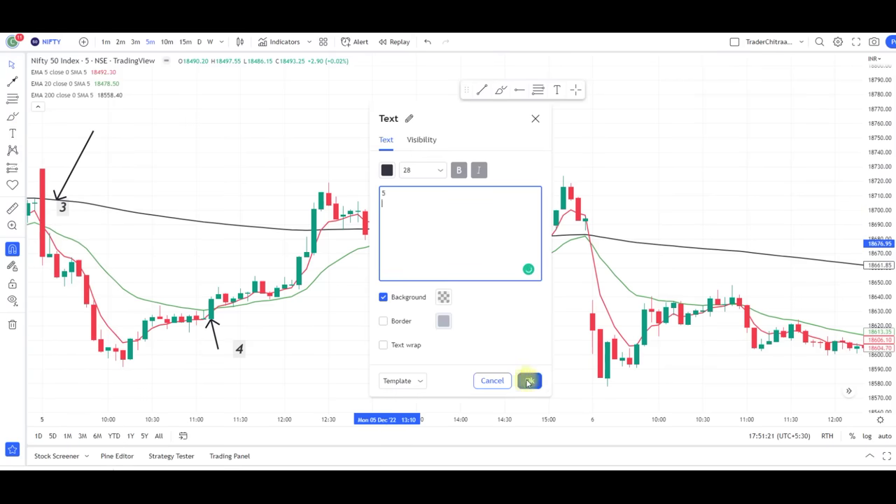
{"action": "left_click", "coordinate": [529, 381]}
{"action": "left_click_drag", "start_coordinate": [399, 250], "coordinate": [402, 210]}
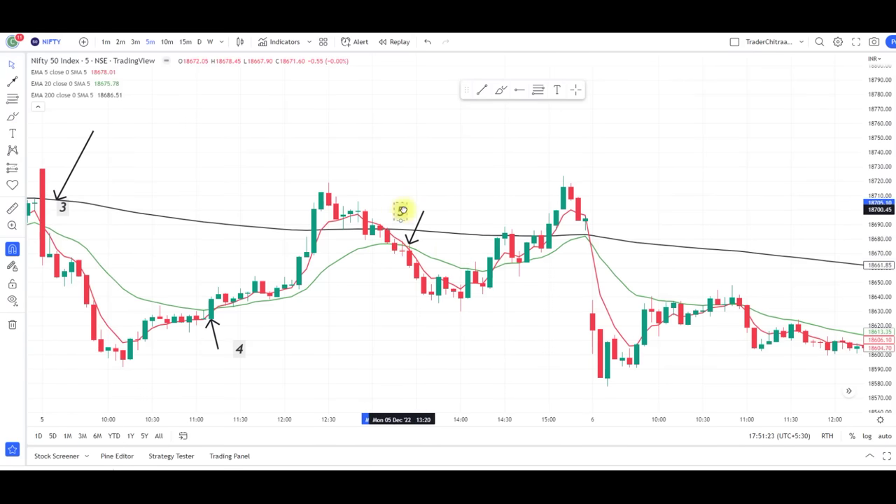
Examine the 5 and 20 EMA crossover at the gap-down opening on 6 December.
{"action": "left_click_drag", "start_coordinate": [568, 300], "coordinate": [402, 306]}
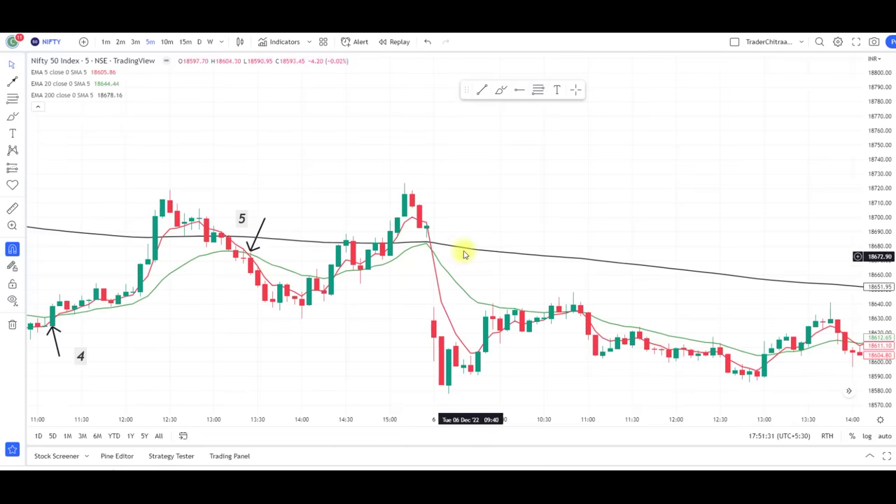
{"action": "left_click_drag", "start_coordinate": [406, 300], "coordinate": [306, 280]}
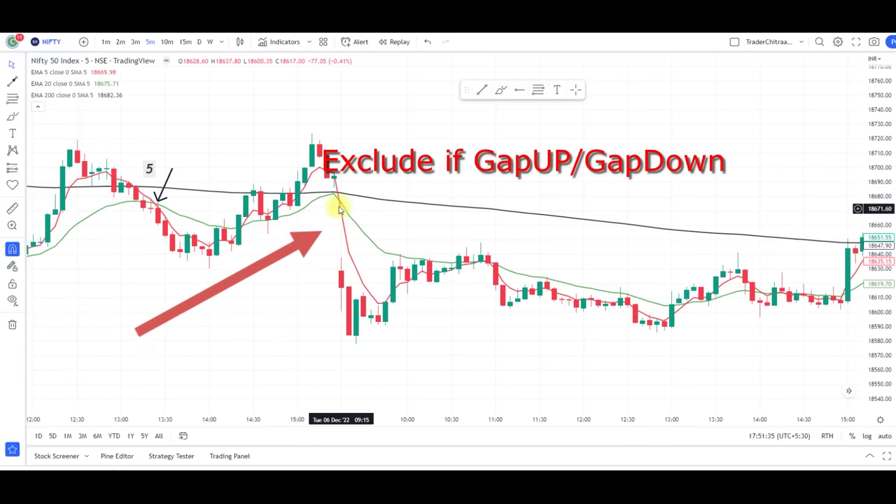
Draw an arrow from about 18654 down to about 18637 at 6 December 11:05 and place the label 6 below its tip.
{"action": "left_click_drag", "start_coordinate": [455, 294], "coordinate": [362, 266]}
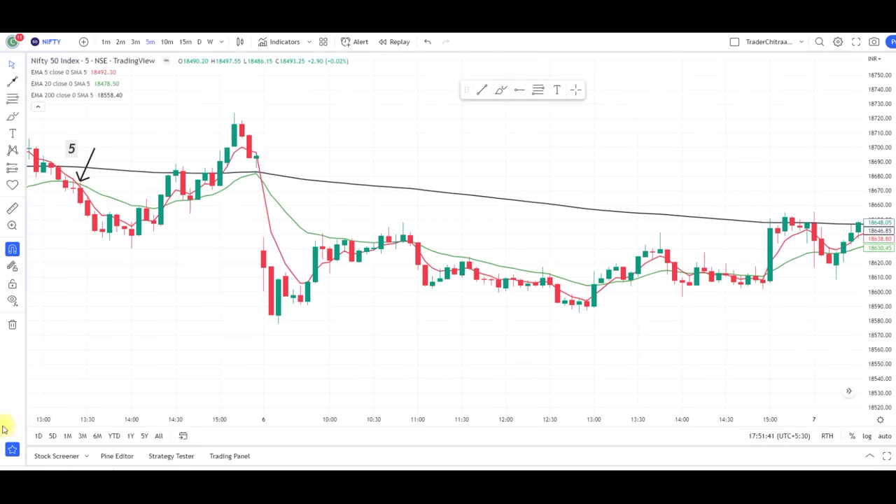
{"action": "left_click", "coordinate": [25, 86]}
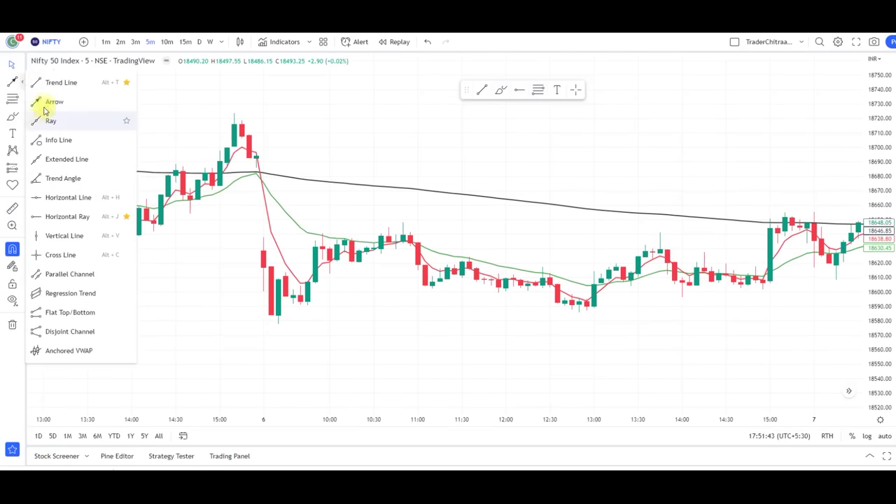
{"action": "left_click_drag", "start_coordinate": [474, 215], "coordinate": [425, 238]}
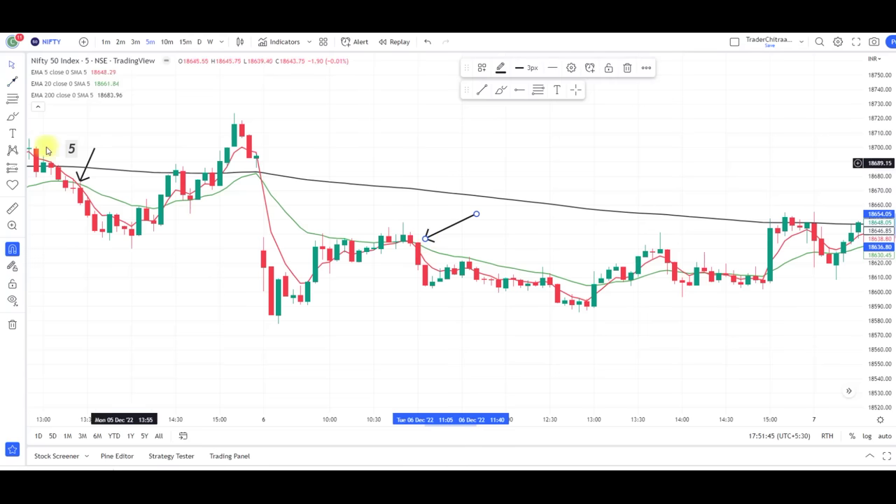
{"action": "left_click", "coordinate": [23, 133]}
{"action": "left_click", "coordinate": [49, 127]}
{"action": "left_click", "coordinate": [422, 250]}
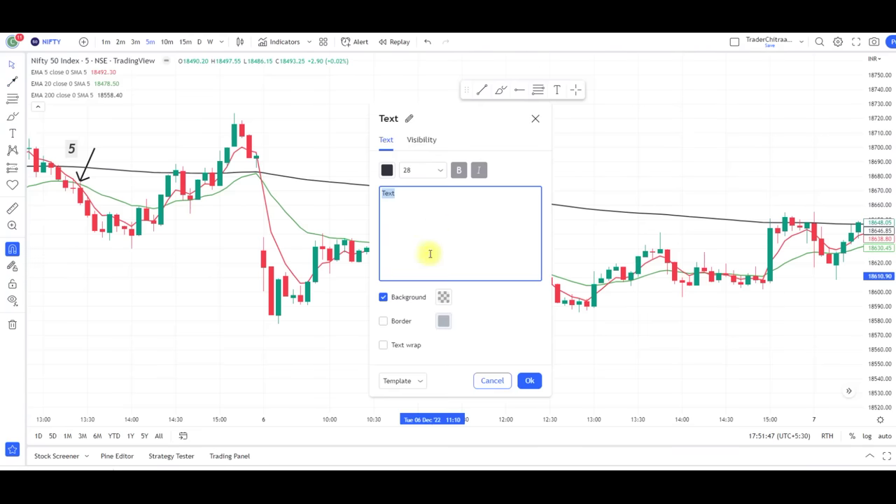
{"action": "type", "text": "6"}
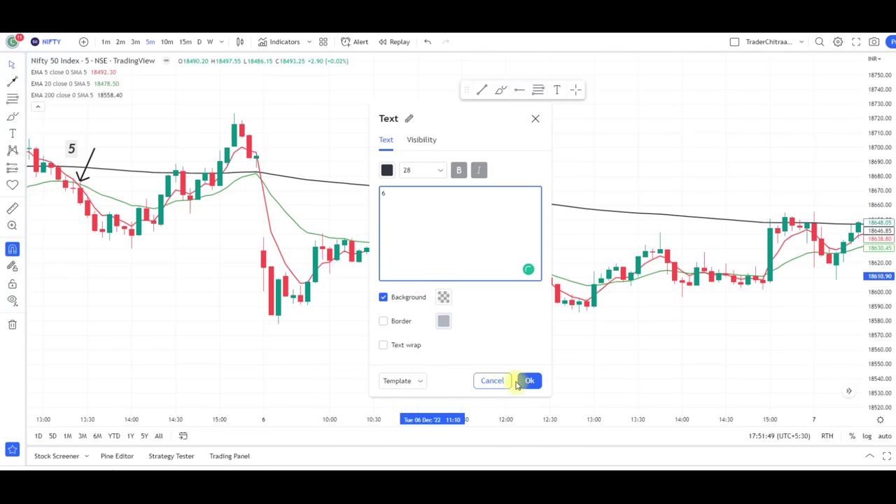
{"action": "left_click", "coordinate": [527, 380]}
Draw an upward arrow from about 18558 to about 18608 at the 6 December 13:10 bullish 5 and 20 EMA crossover.
{"action": "scroll", "coordinate": [474, 392], "scroll_direction": "right", "scroll_amount": 5}
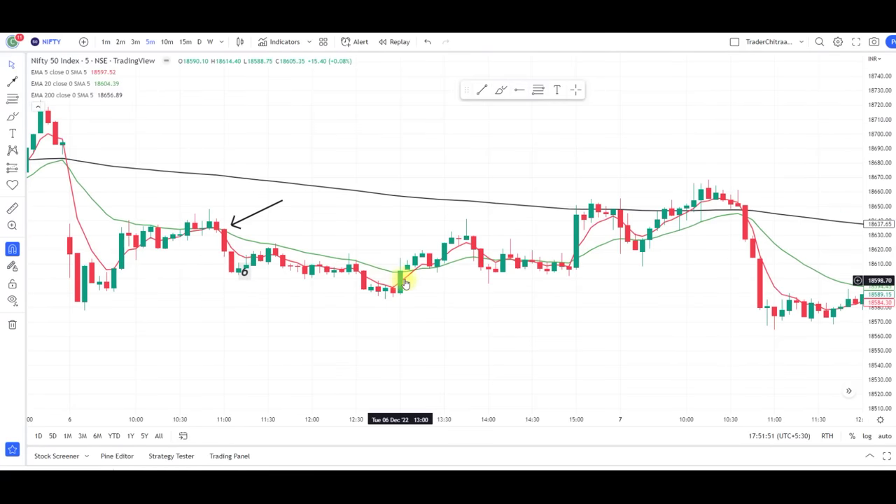
{"action": "left_click", "coordinate": [25, 84]}
{"action": "left_click", "coordinate": [53, 85]}
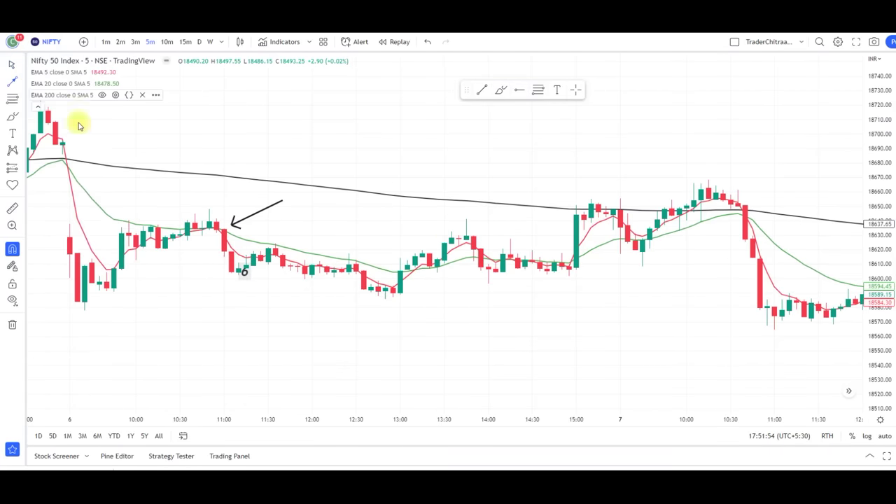
{"action": "left_click", "coordinate": [406, 339]}
{"action": "left_click", "coordinate": [415, 267]}
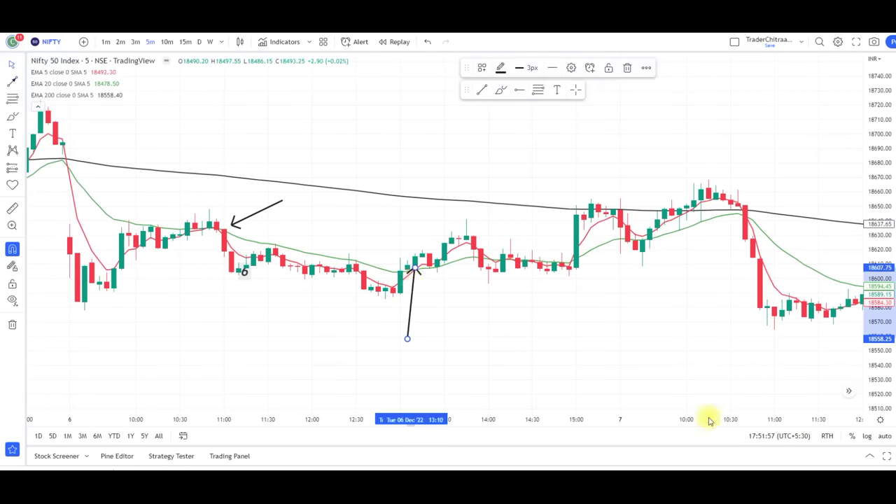
Add the label 7 and position it beside the tail of the 6 December 13:10 arrow.
{"action": "left_click", "coordinate": [23, 99]}
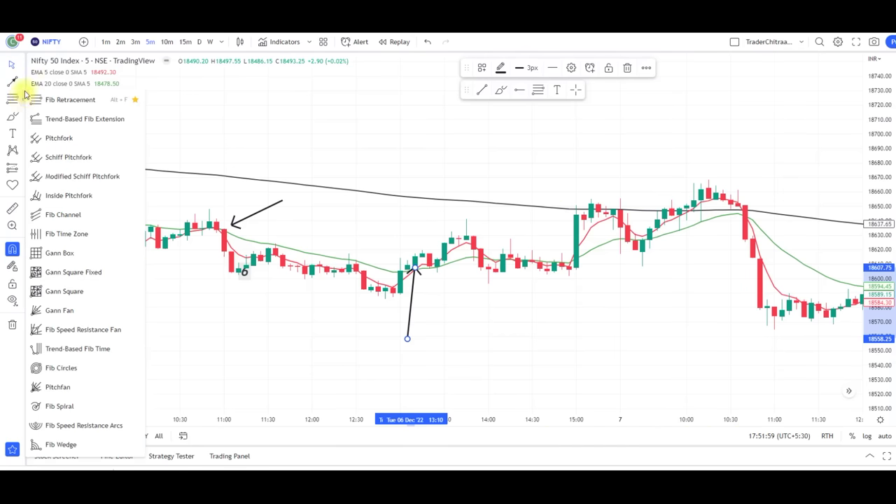
{"action": "left_click", "coordinate": [14, 134]}
{"action": "left_click", "coordinate": [54, 126]}
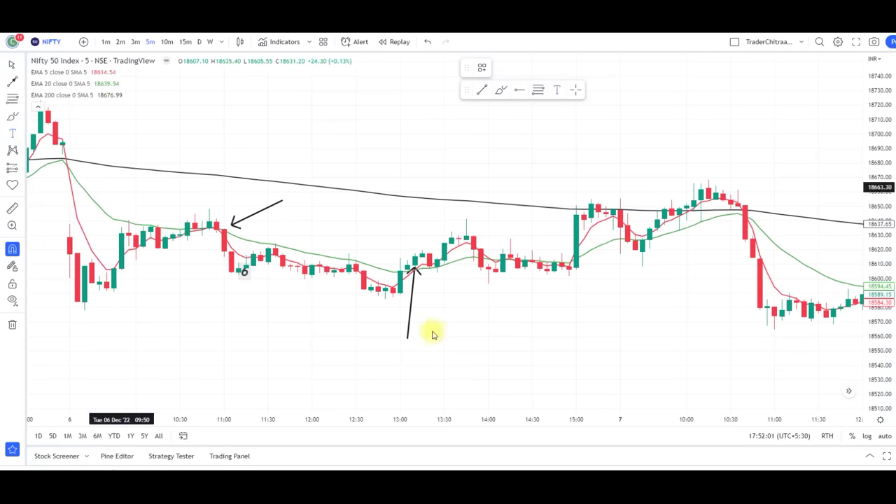
{"action": "left_click", "coordinate": [240, 226]}
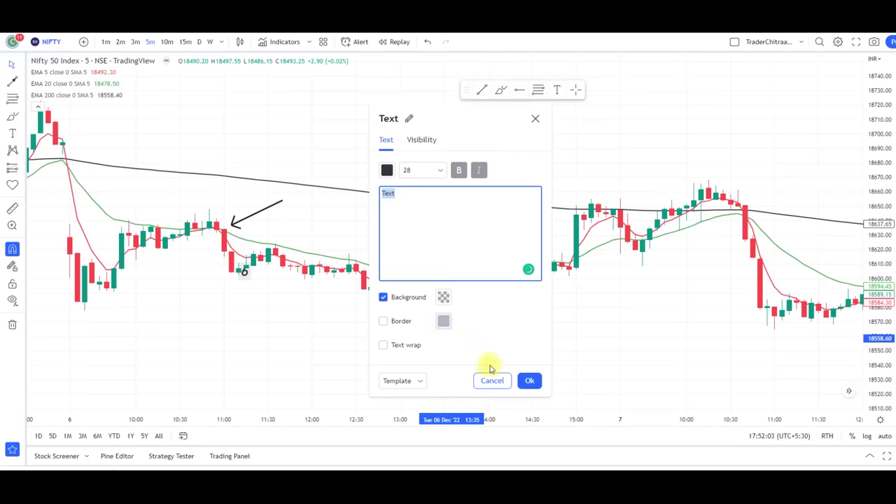
{"action": "type", "text": "7"}
{"action": "left_click", "coordinate": [529, 381]}
{"action": "left_click_drag", "start_coordinate": [458, 346], "coordinate": [421, 348]}
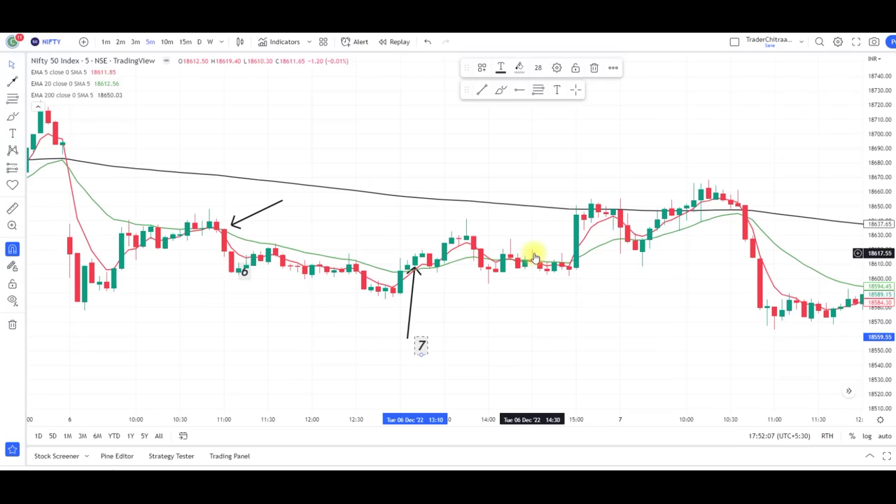
Draw a downward arrow from about 18675 to about 18650 at 7 December 10:35, where price meets the 200 EMA.
{"action": "left_click_drag", "start_coordinate": [510, 320], "coordinate": [393, 323]}
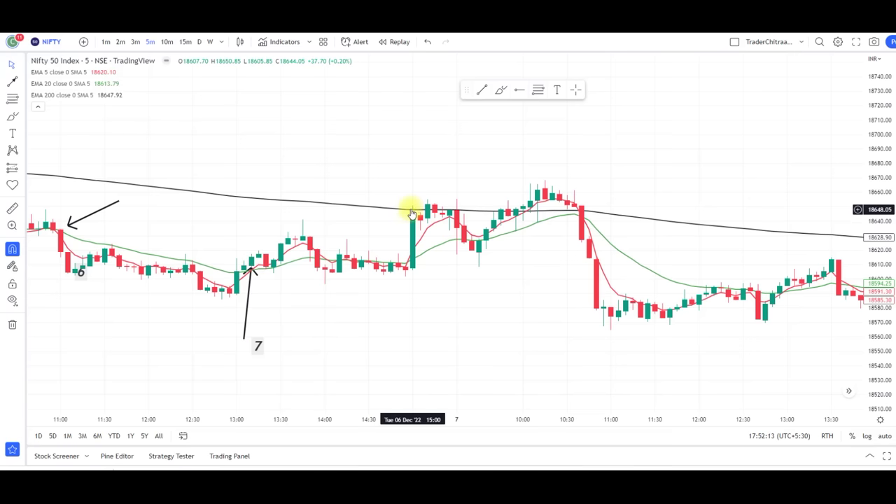
{"action": "left_click_drag", "start_coordinate": [486, 257], "coordinate": [388, 271]}
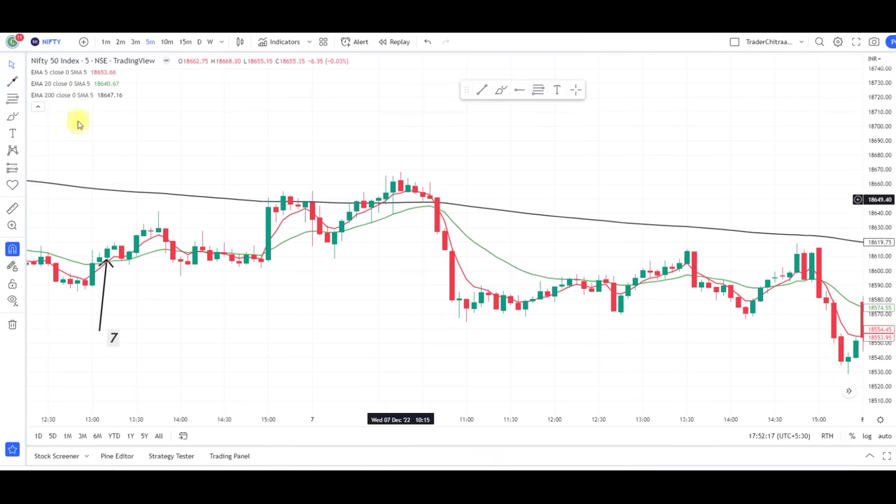
{"action": "left_click", "coordinate": [23, 87]}
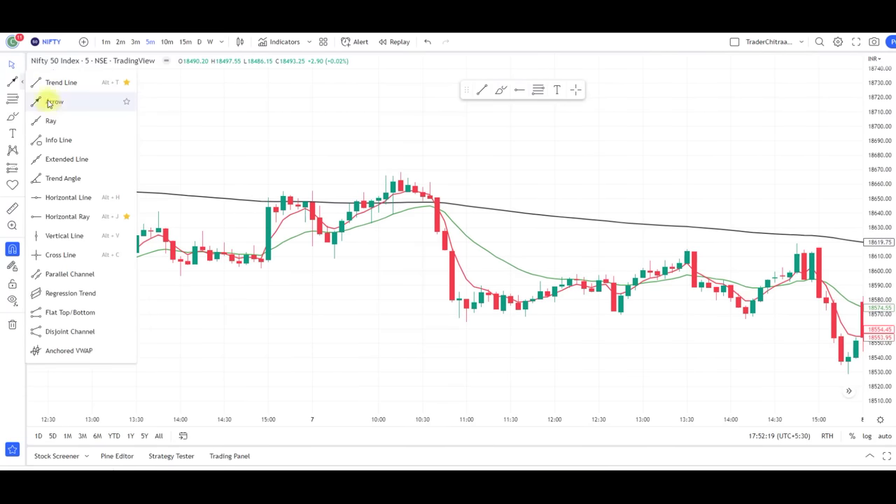
{"action": "left_click", "coordinate": [34, 98]}
{"action": "left_click", "coordinate": [451, 164]}
{"action": "left_click", "coordinate": [430, 197]}
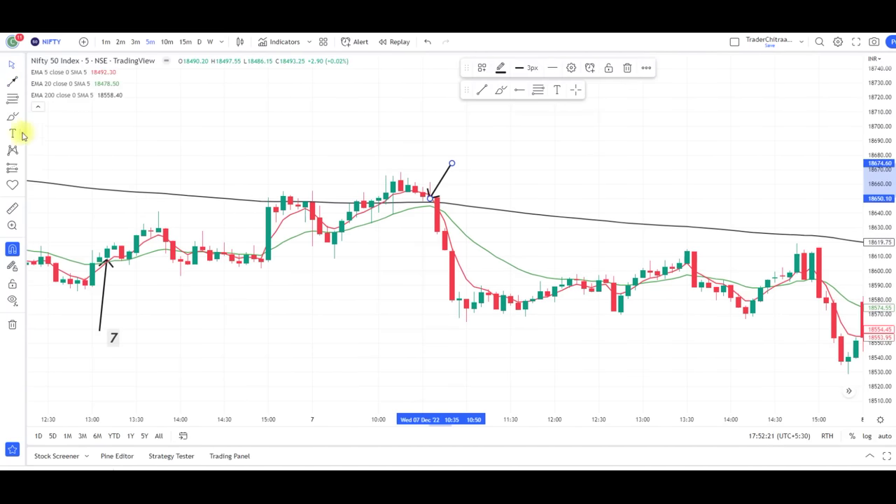
Place the label 8 at the tip of the 7 December arrow, at about 18651 and 10:40.
{"action": "left_click", "coordinate": [14, 133]}
{"action": "left_click", "coordinate": [50, 126]}
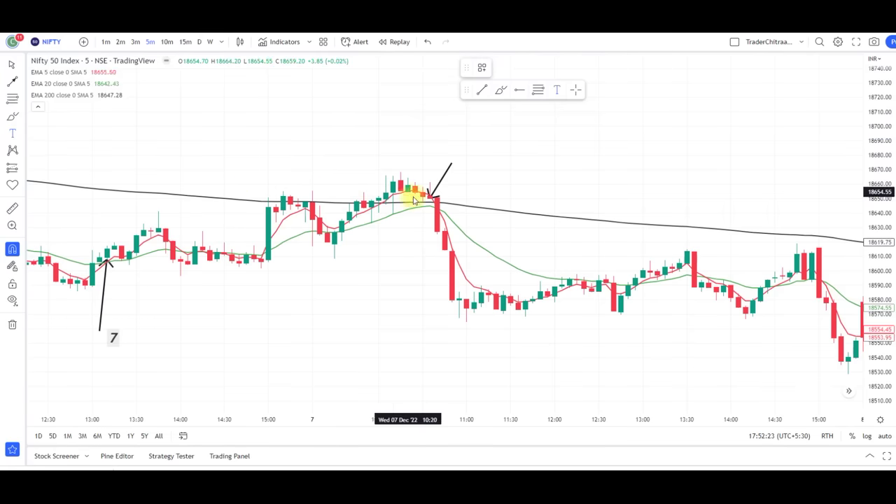
{"action": "left_click", "coordinate": [437, 193]}
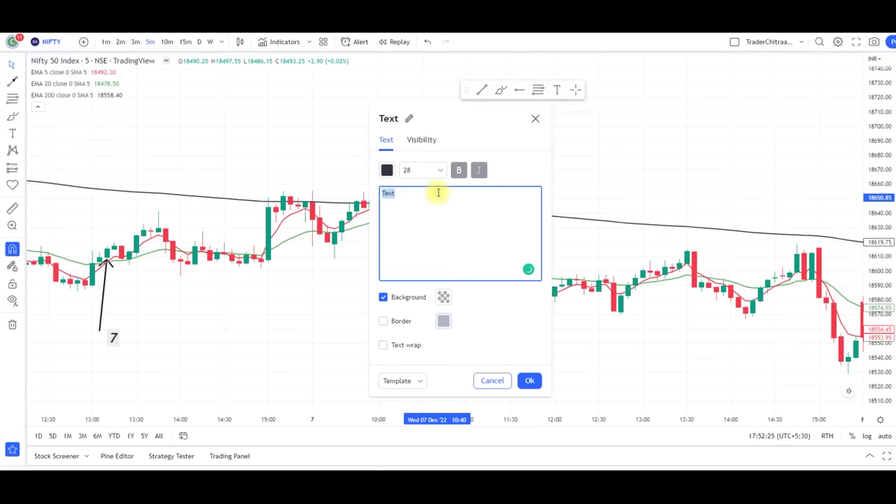
{"action": "left_click", "coordinate": [529, 380]}
Examine the EMA crossovers following trade 8 and review the numbered trades back to 2 December.
{"action": "left_click_drag", "start_coordinate": [580, 346], "coordinate": [400, 316]}
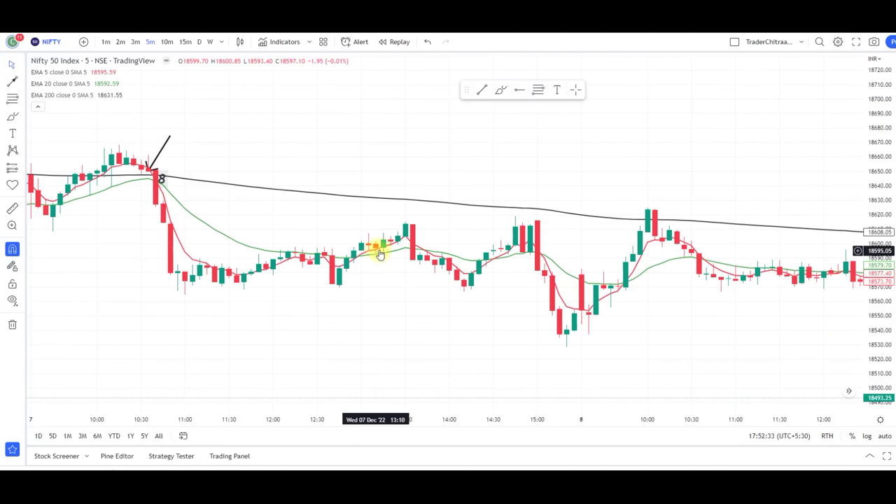
{"action": "left_click_drag", "start_coordinate": [400, 266], "coordinate": [337, 262]}
{"action": "left_click_drag", "start_coordinate": [469, 302], "coordinate": [340, 306]}
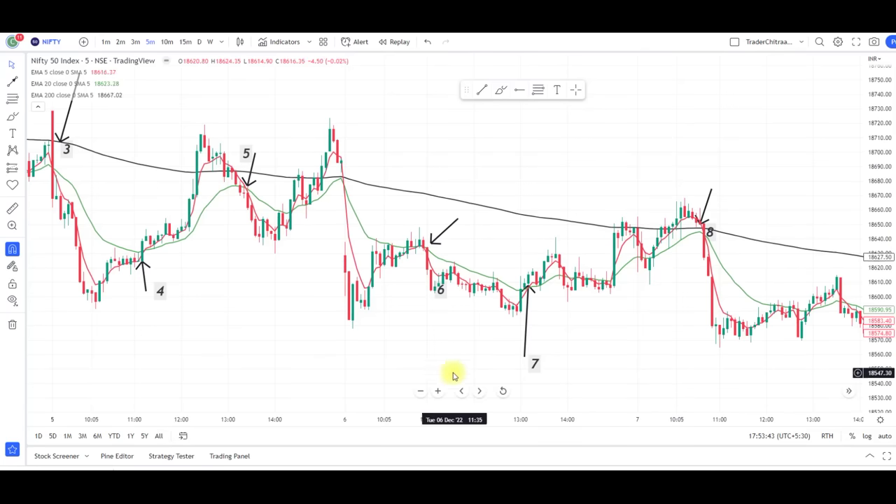
{"action": "left_click_drag", "start_coordinate": [593, 300], "coordinate": [534, 296]}
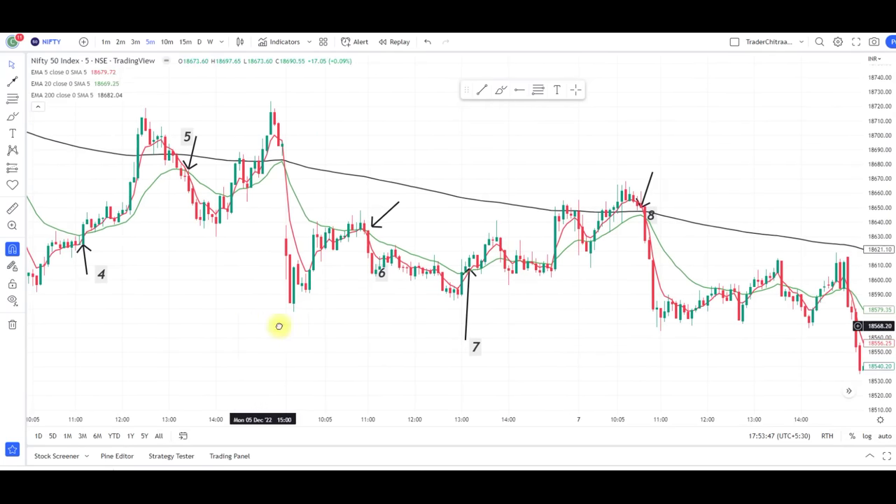
{"action": "scroll", "coordinate": [301, 312], "scroll_direction": "left", "scroll_amount": 5}
{"action": "left_click_drag", "start_coordinate": [302, 312], "coordinate": [506, 364]}
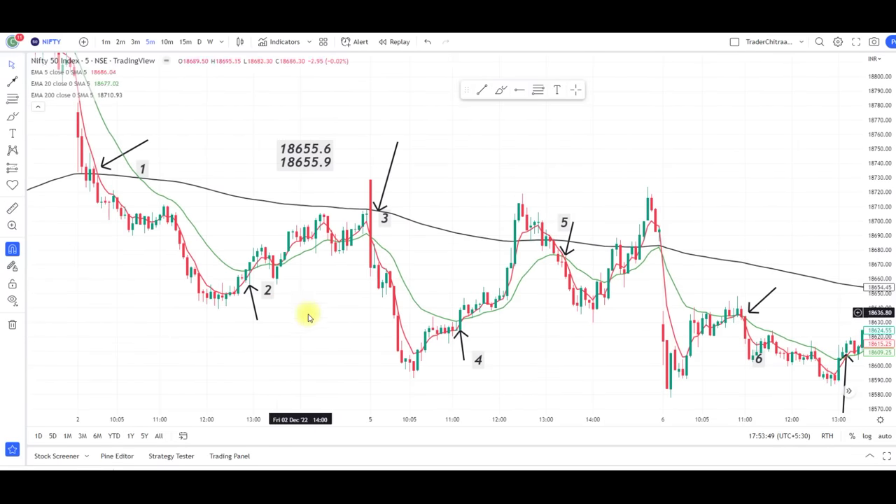